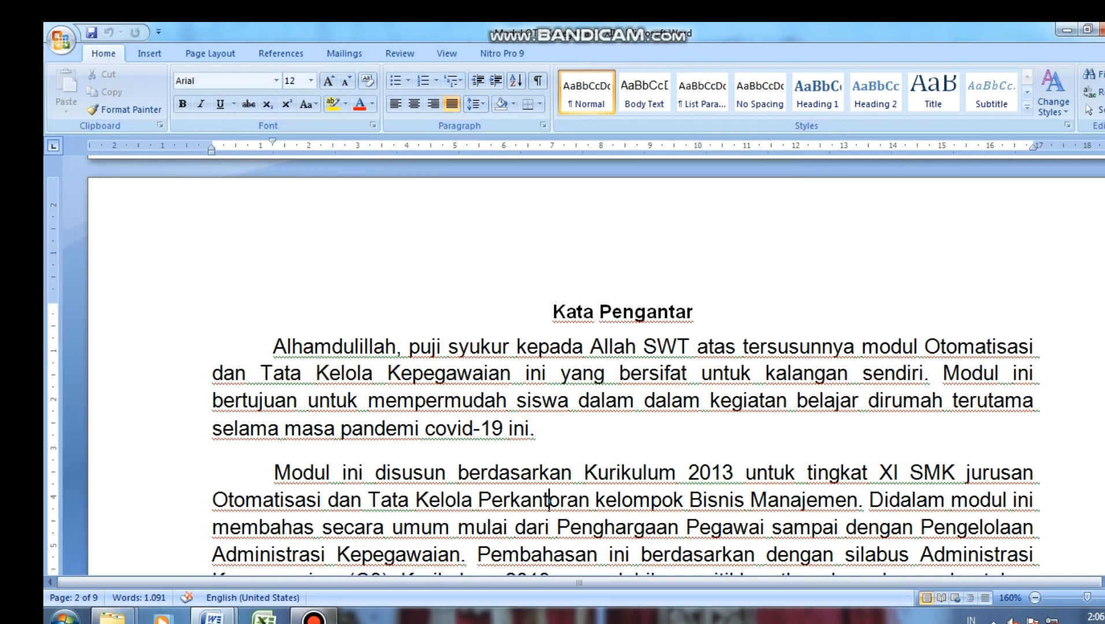
Step: Examine the spelling and grammar underlines in the Kata Pengantar paragraphs of the module document
click(517, 347)
drag(517, 347, 608, 401)
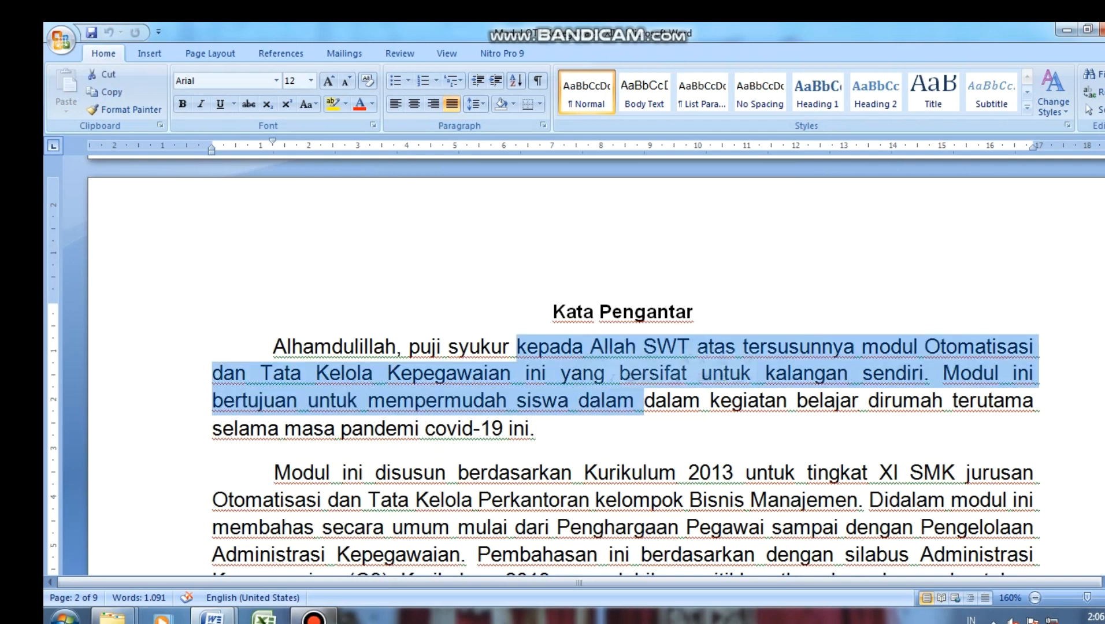
scroll(577, 375, down, 2)
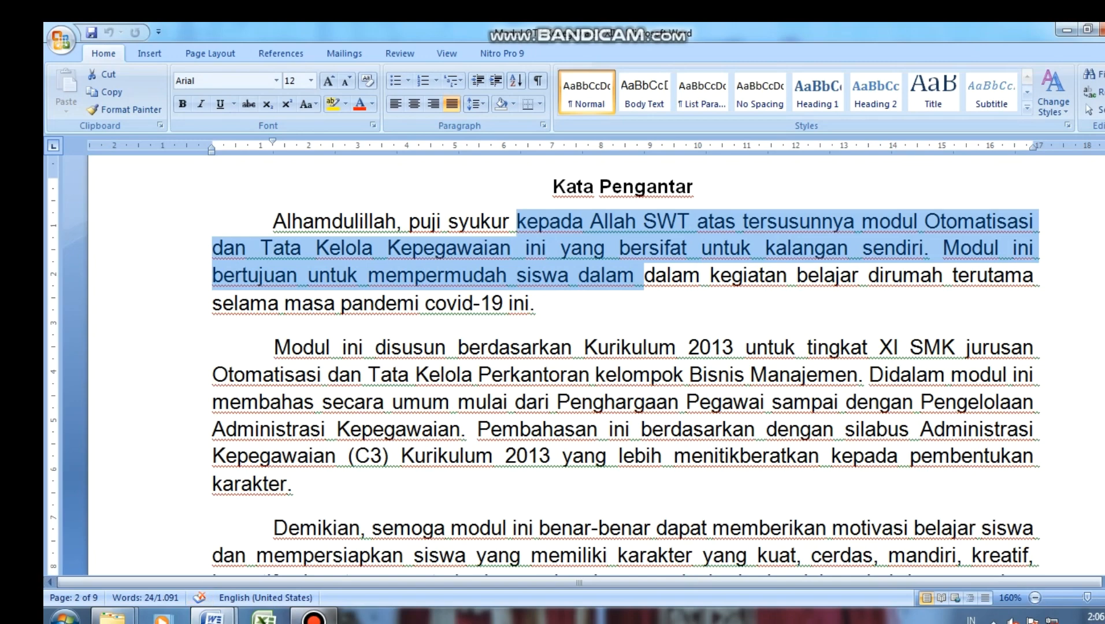
mouse_move(213, 616)
click(147, 528)
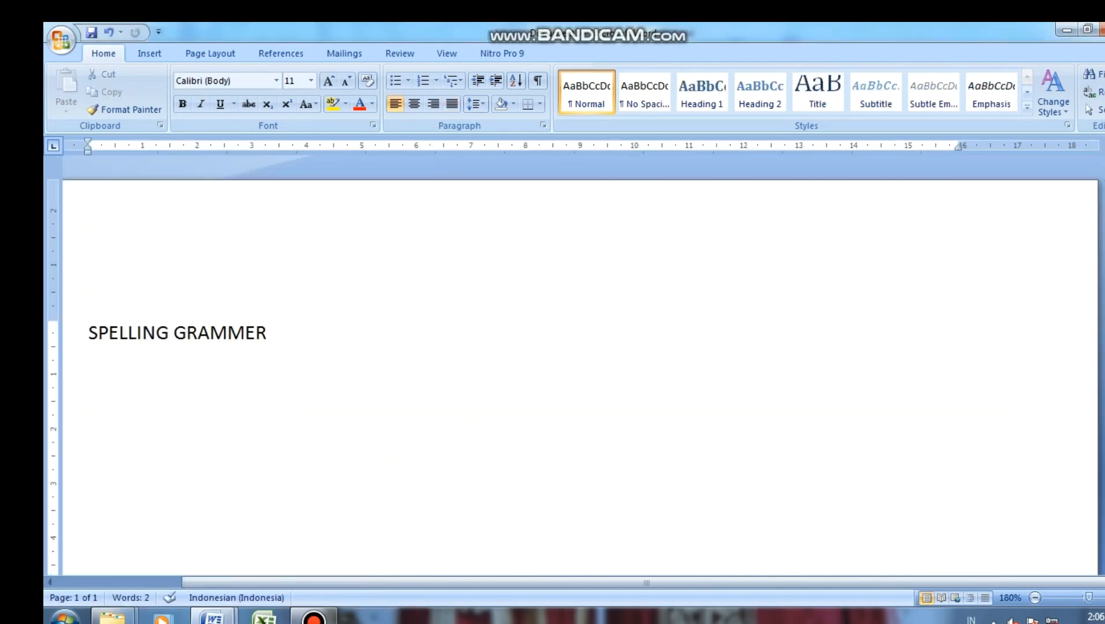
key(alt+Tab)
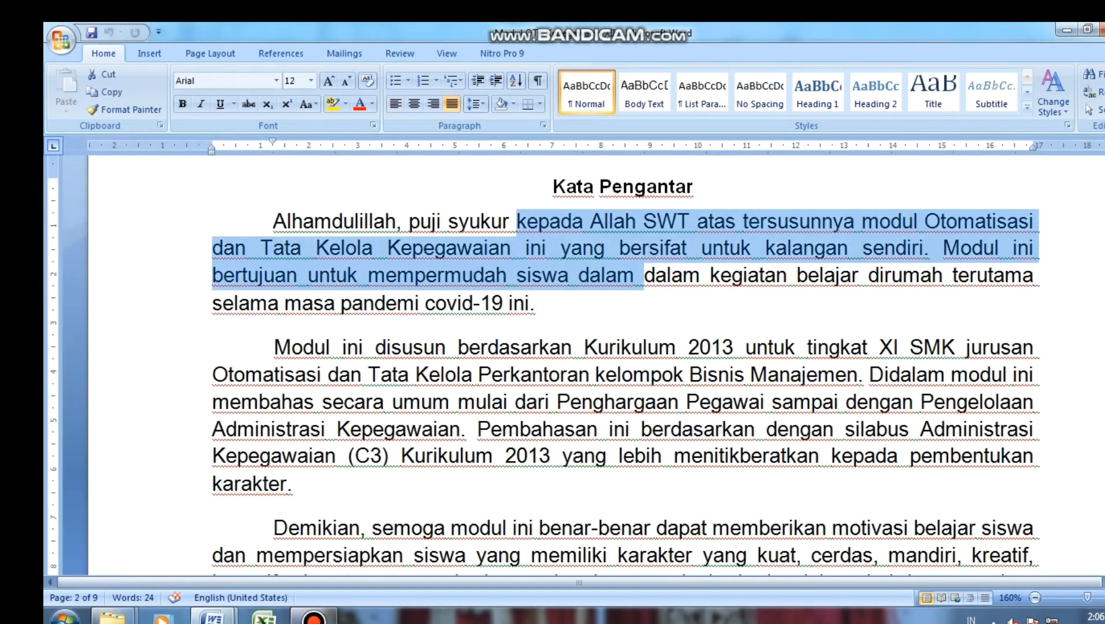
click(499, 347)
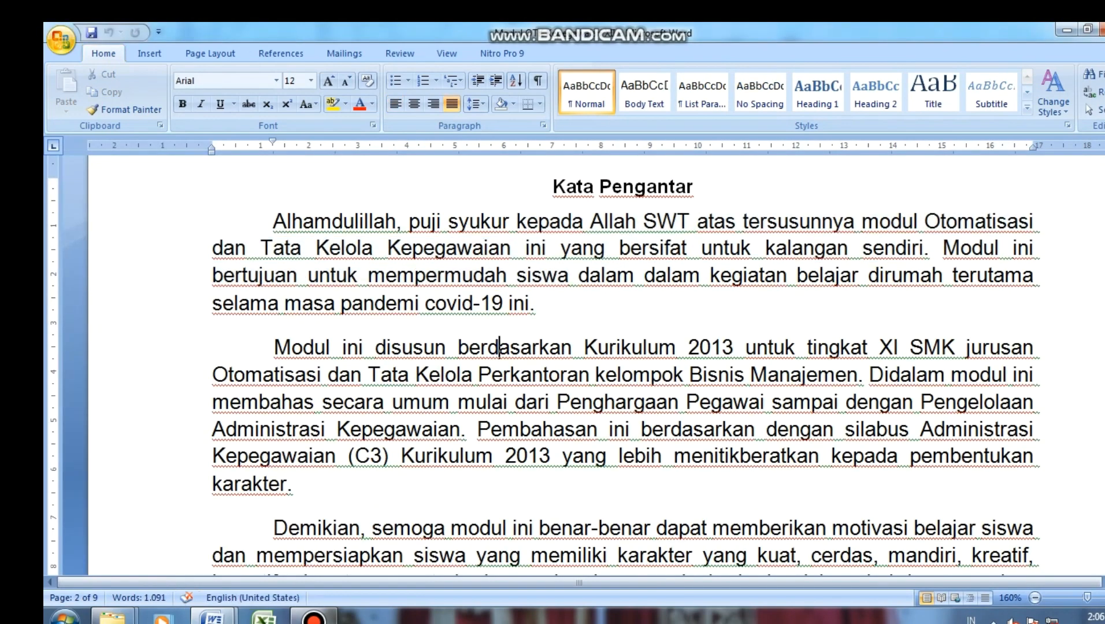
Step: Turn off checking spelling as you type, contextual spelling, marking grammar errors as you type, and checking grammar with spelling in the proofing options
click(61, 40)
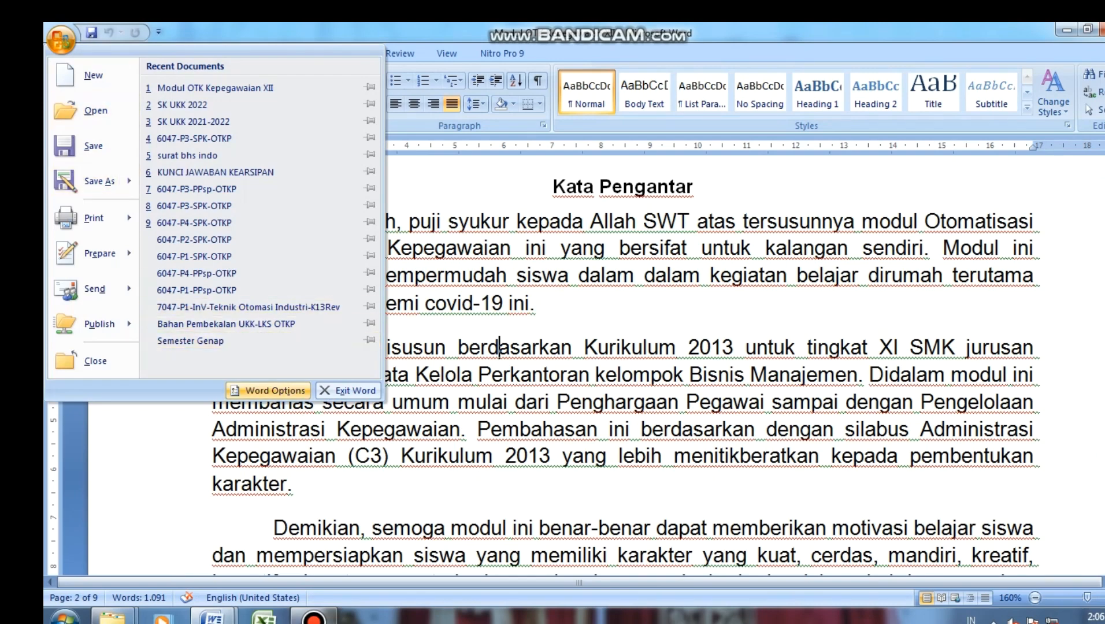
click(268, 390)
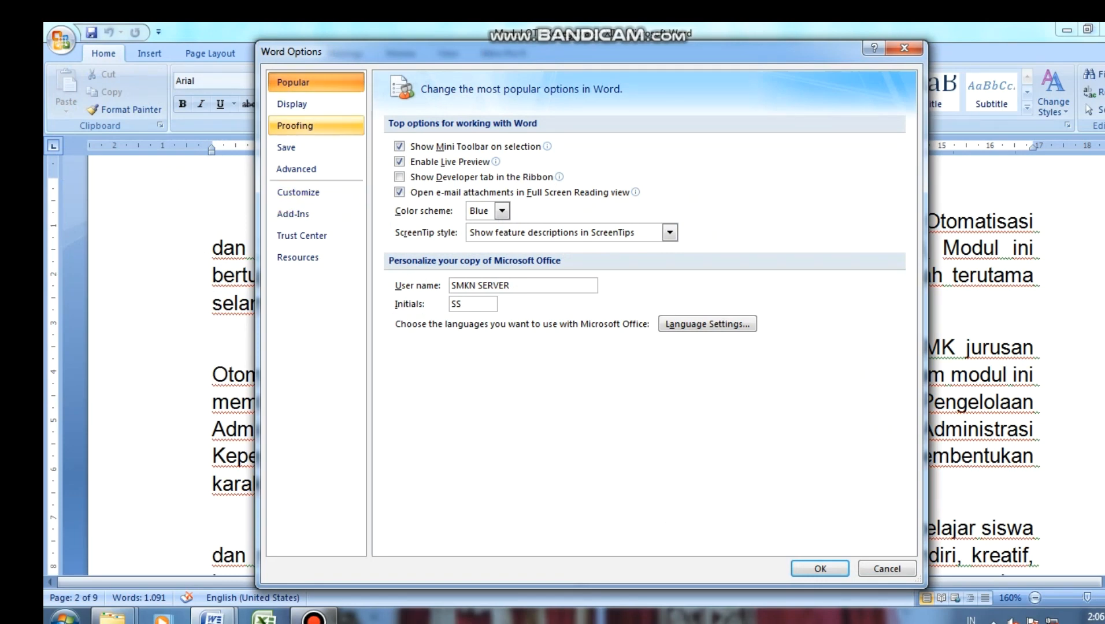
click(316, 126)
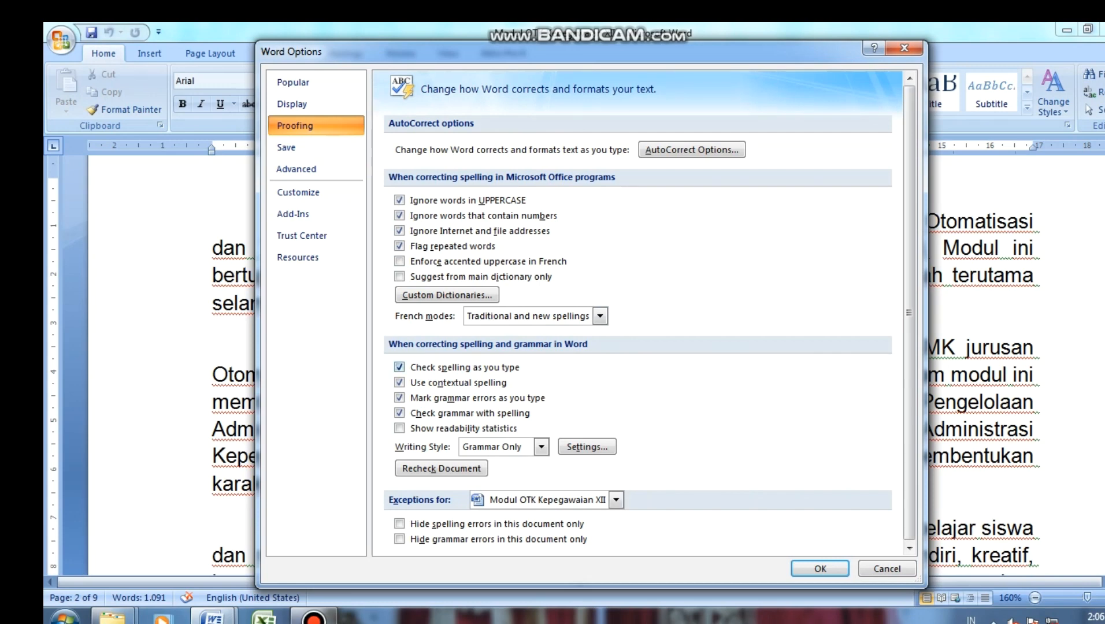
click(399, 367)
click(400, 383)
click(399, 398)
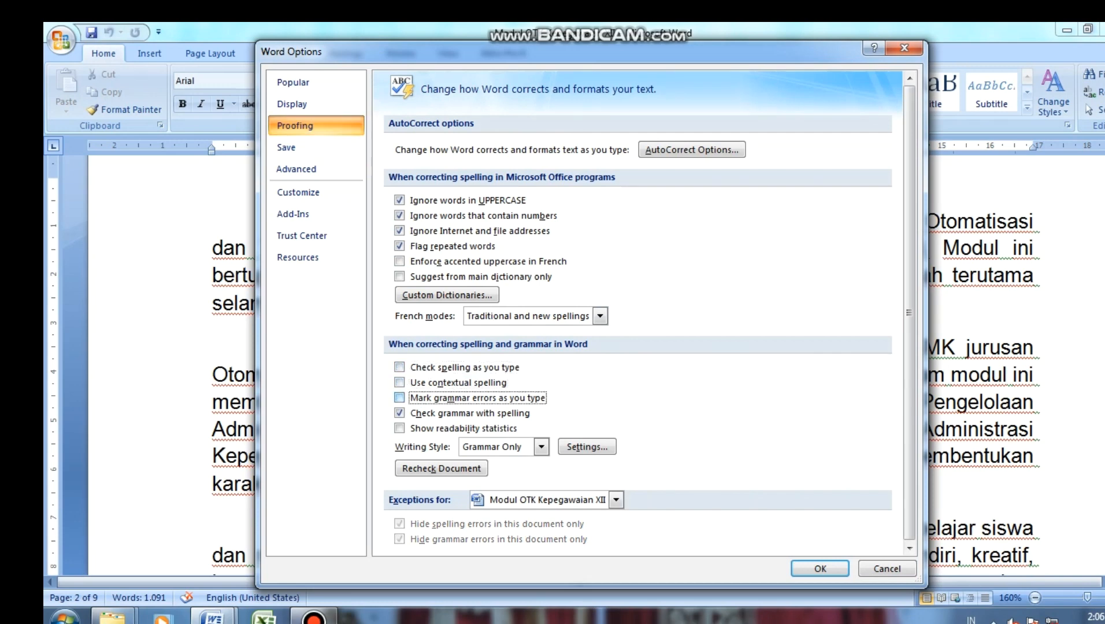
click(399, 413)
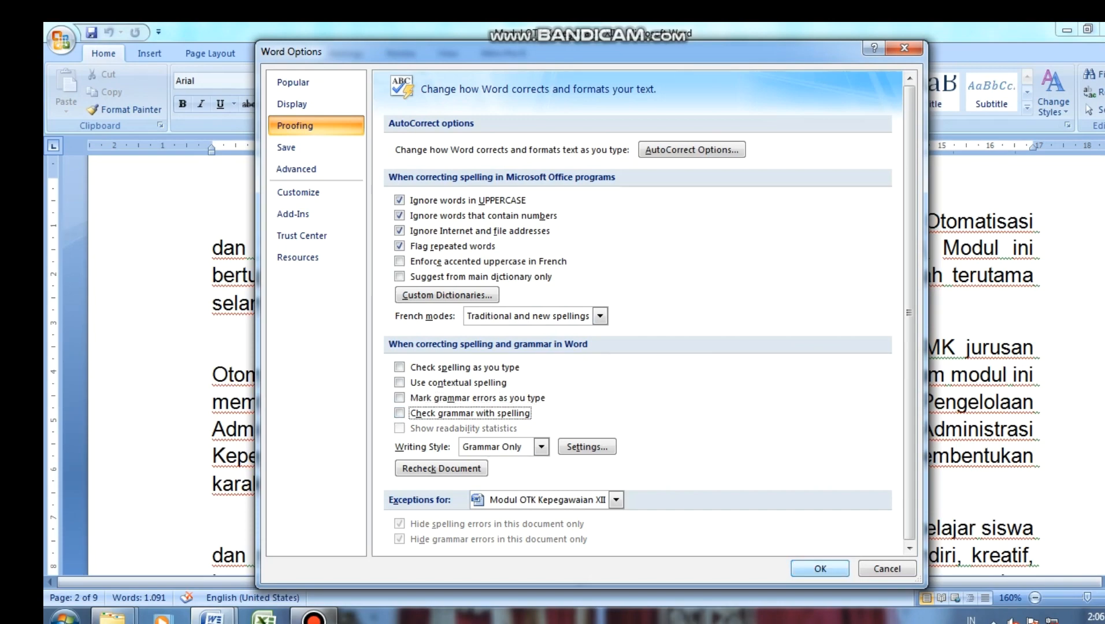
click(819, 568)
Step: Look through the module's Kata Pengantar and Kompetensi Dasar sections to check the text for spelling and grammar underlines
scroll(578, 347, down, 3)
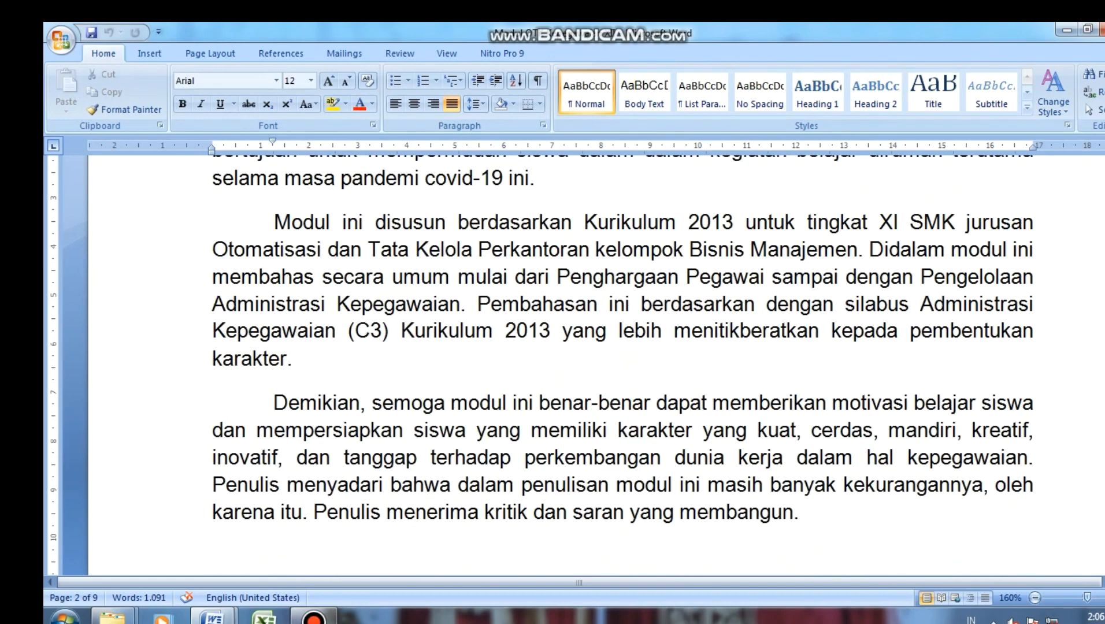
scroll(554, 364, down, 1)
scroll(554, 364, up, 4)
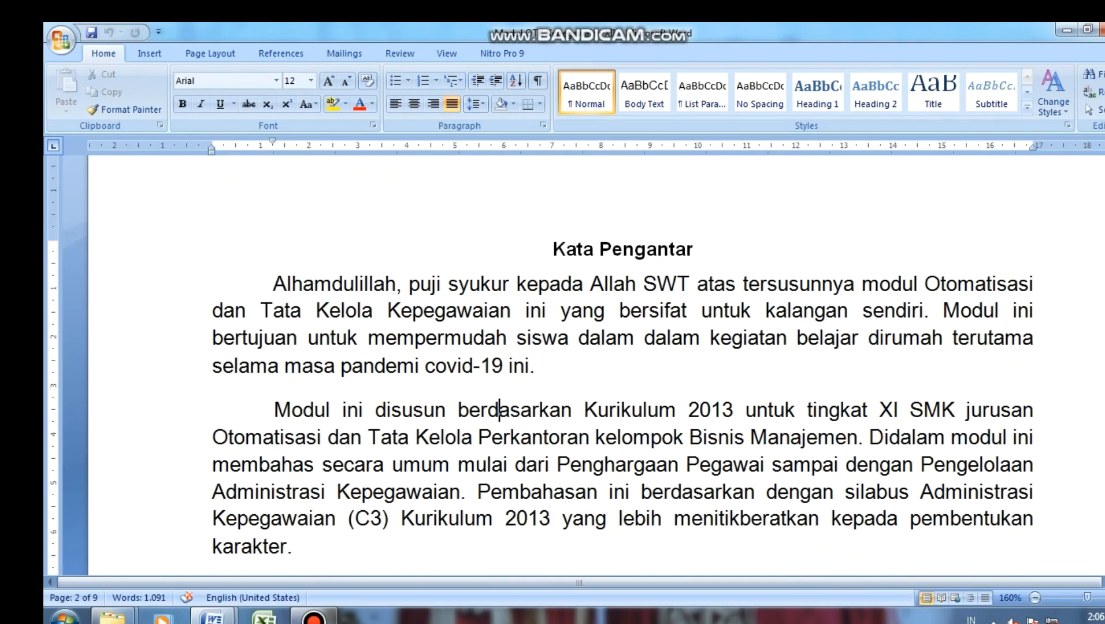
scroll(555, 364, down, 15)
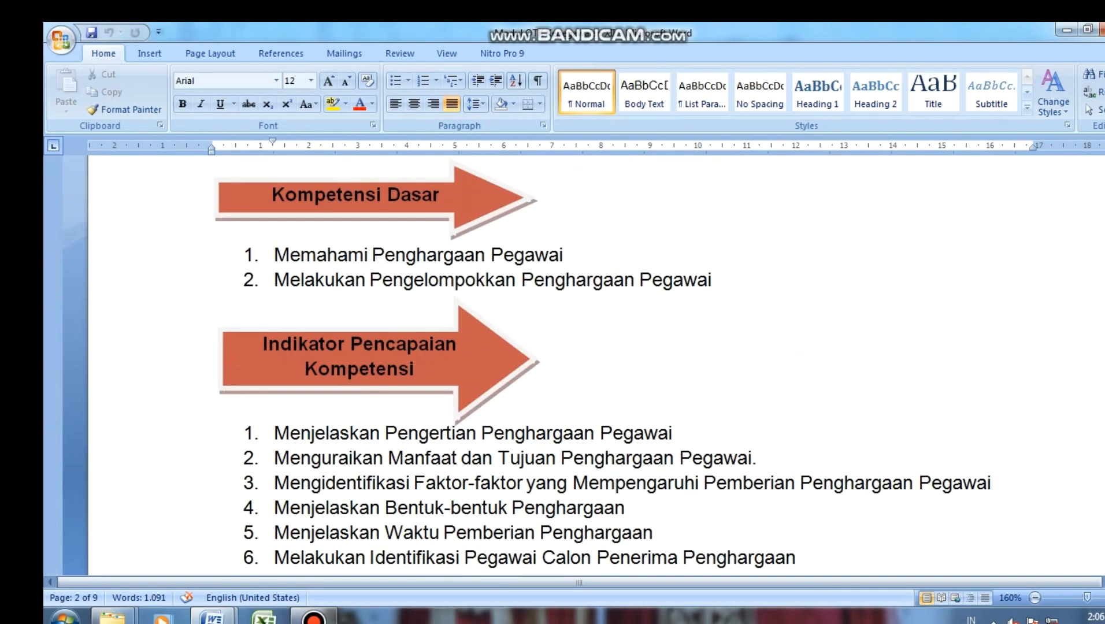
scroll(555, 364, up, 15)
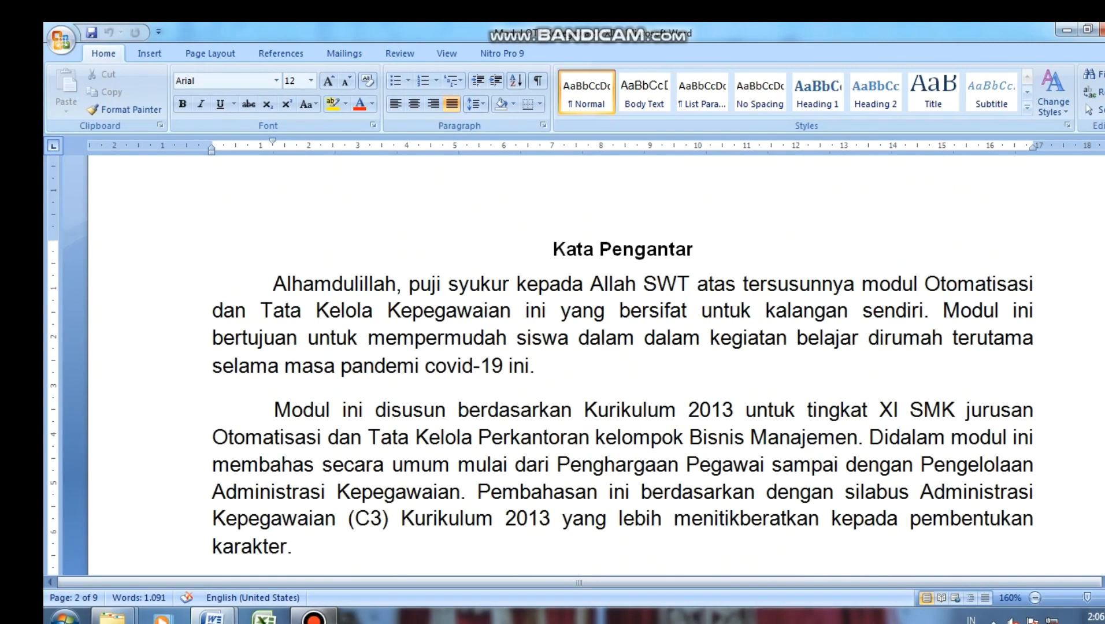
scroll(554, 364, up, 2)
scroll(555, 364, down, 3)
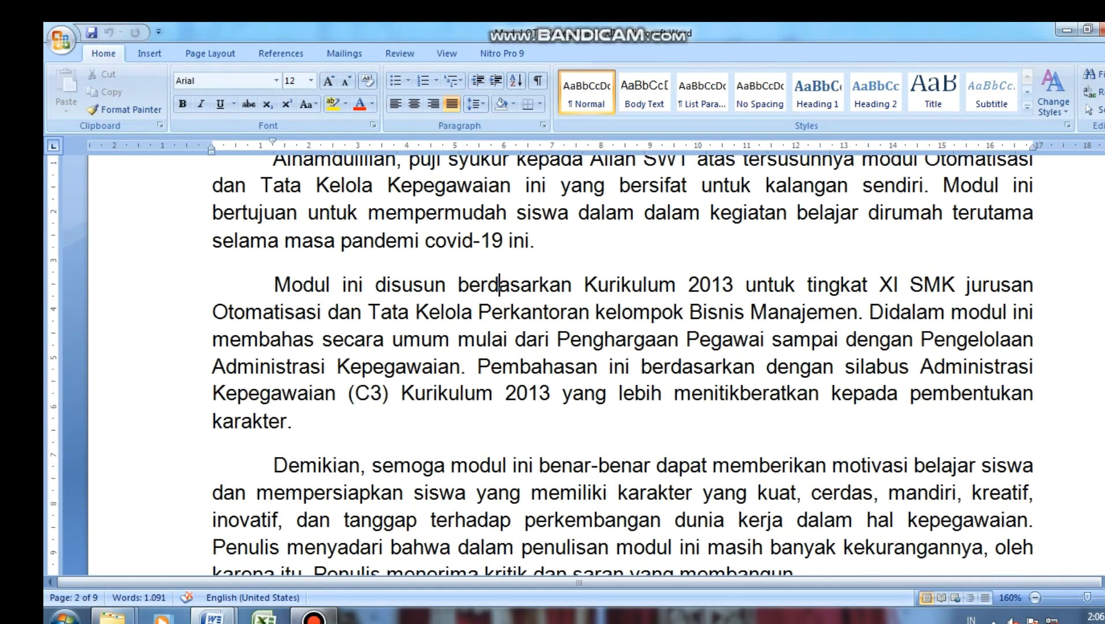
scroll(555, 364, down, 1)
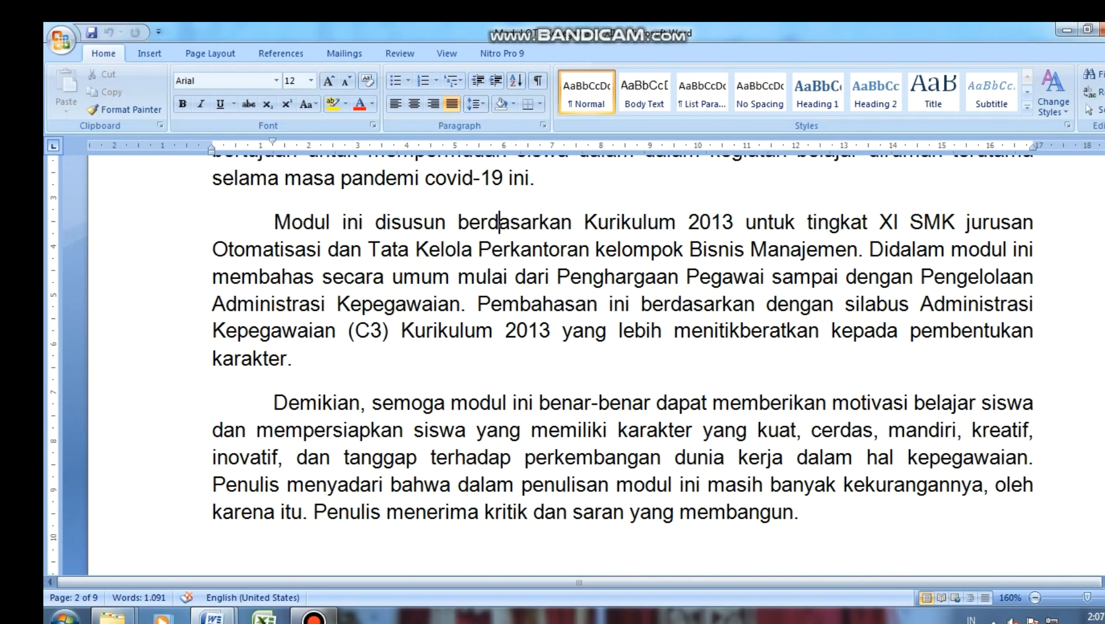
Step: In the other open document, add the line "TRIK MEMBUKA WORD DI BERBAGAI VERSI" below "SPELLING GRAMMER"
click(212, 617)
click(144, 533)
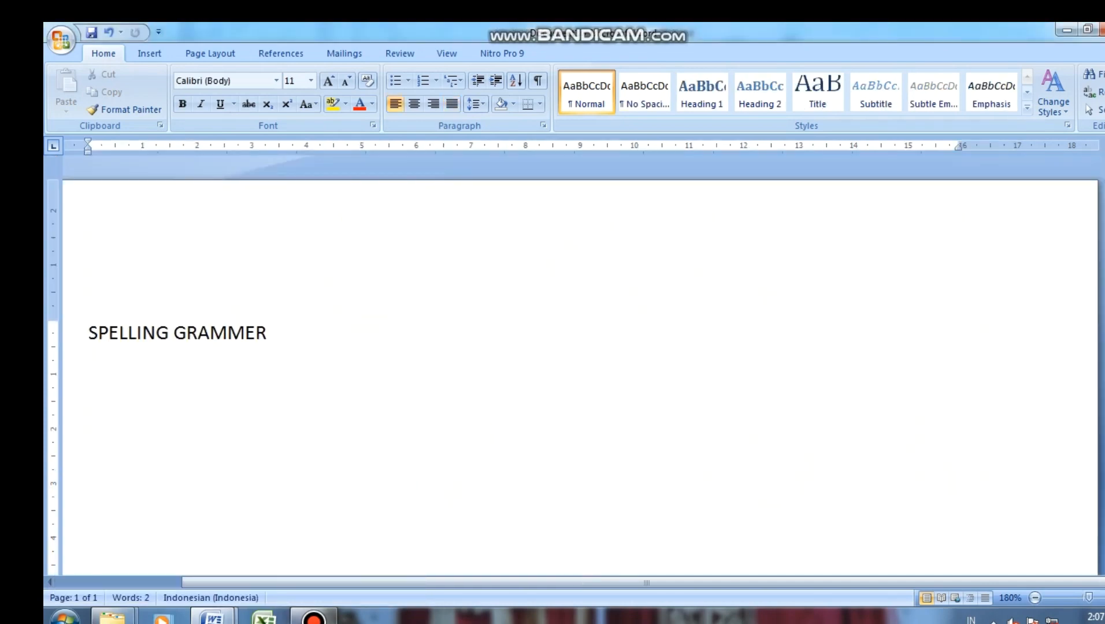
text(TRIK MEM)
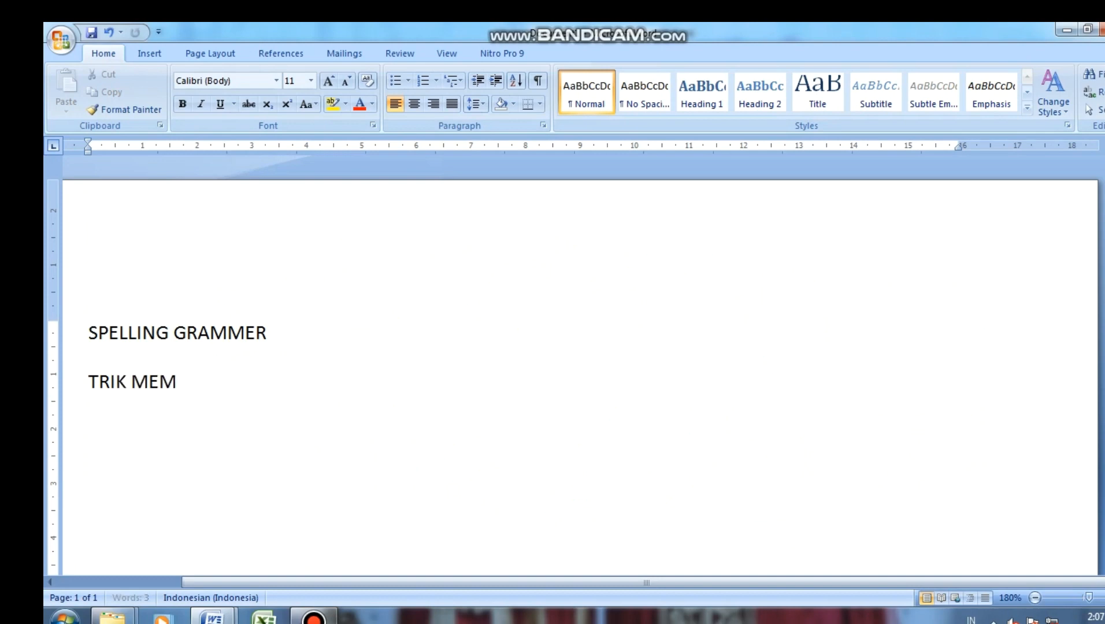
text(BUKA WORD)
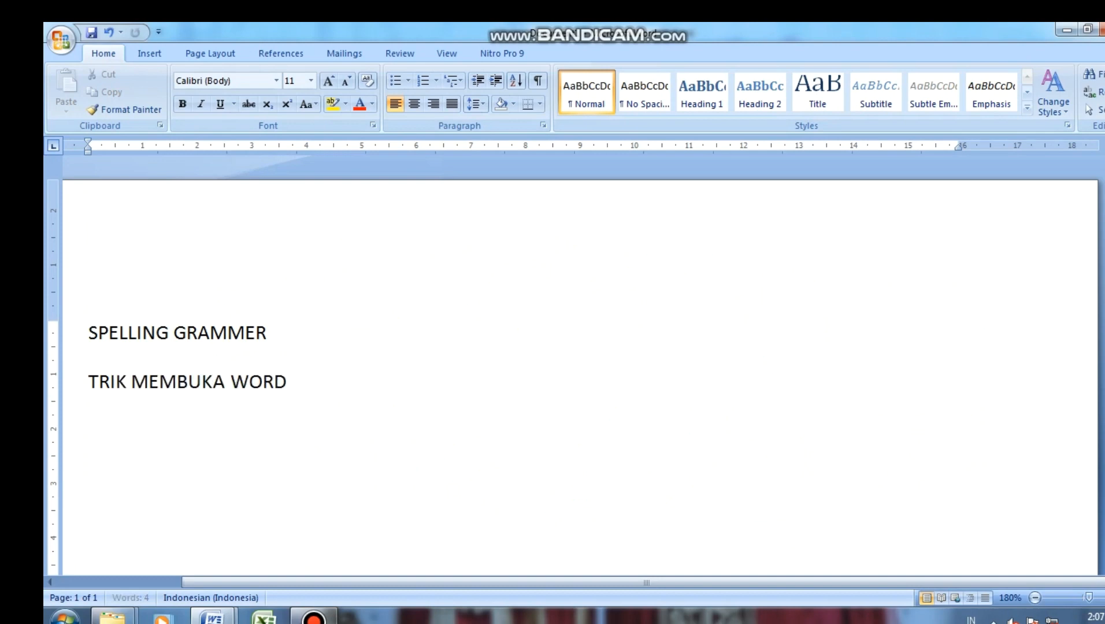
text( DI BERBAGAI VERSI)
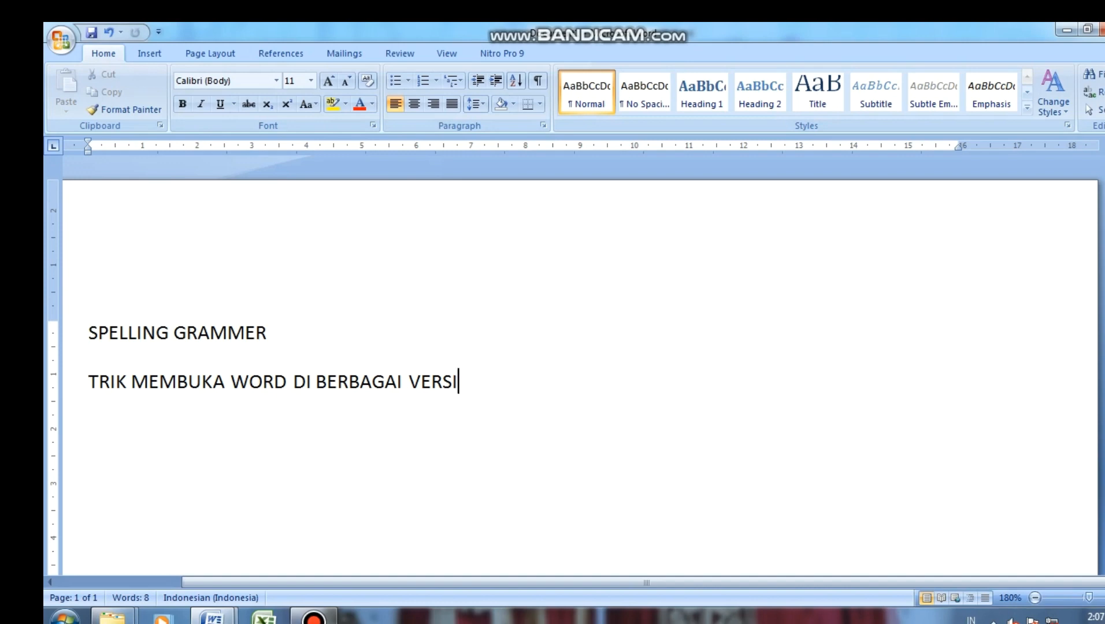
Step: Set the default format for saving files to Word 97-2003 Document (*.doc) in the Word options
click(62, 39)
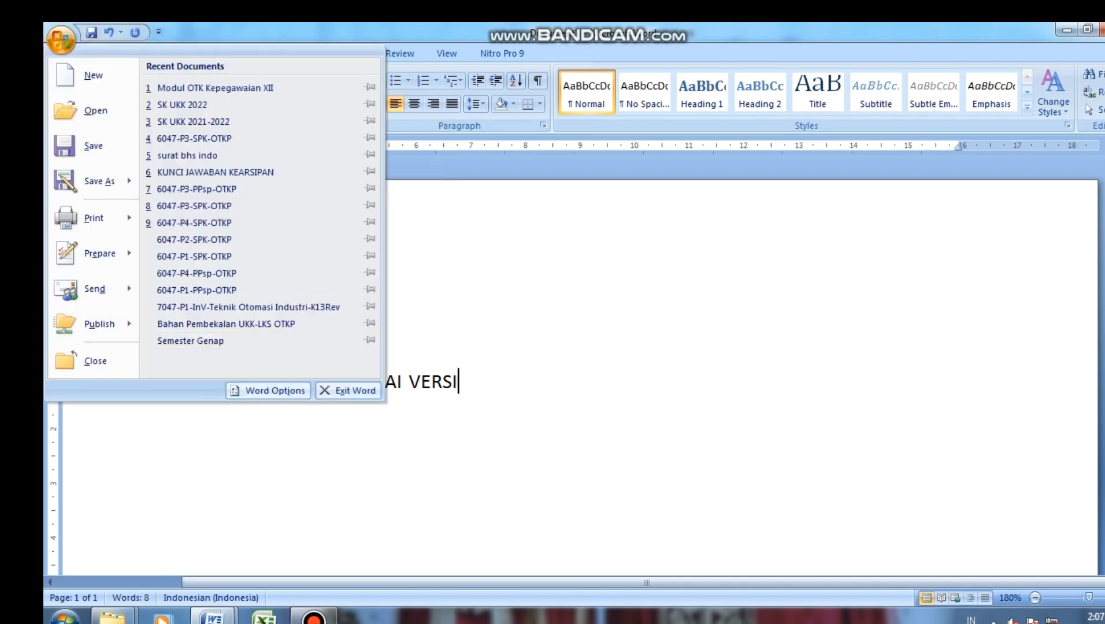
click(268, 391)
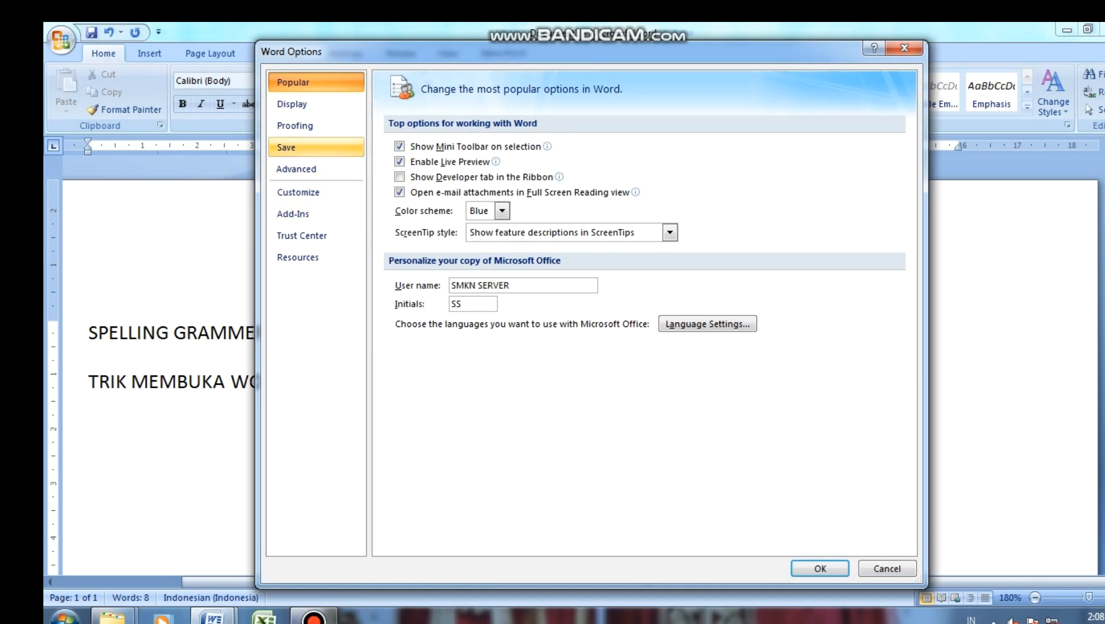
click(294, 147)
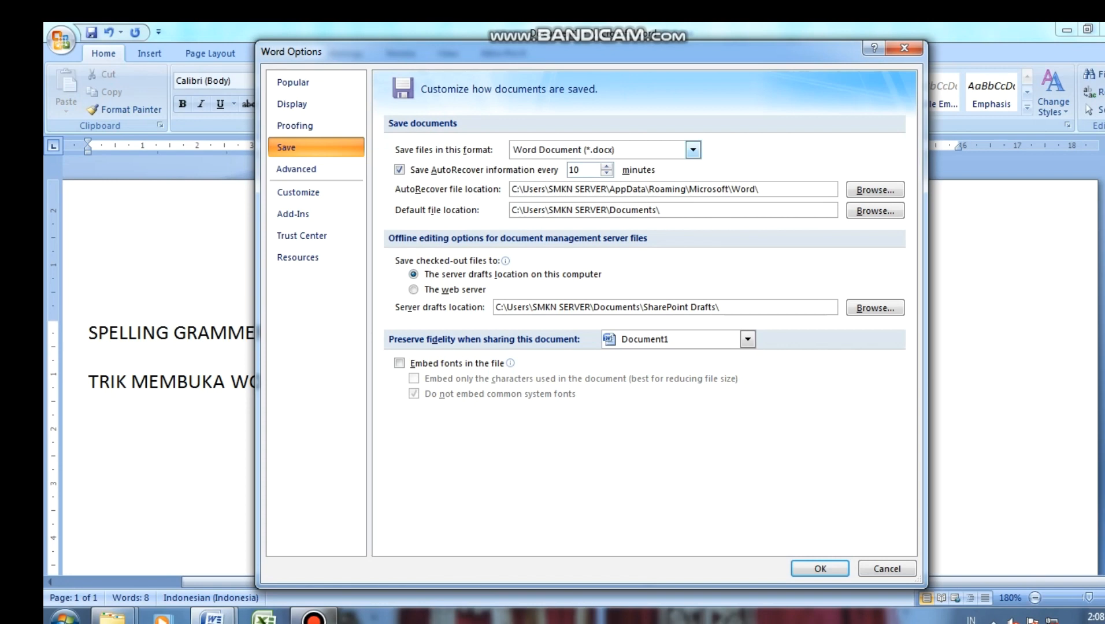
click(692, 150)
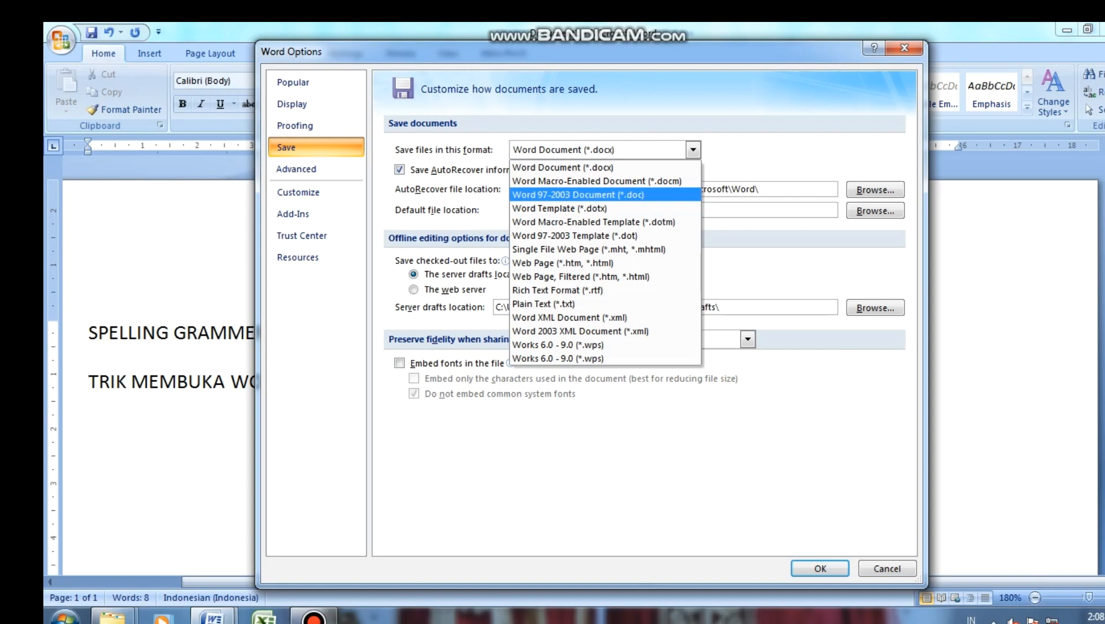
key(Return)
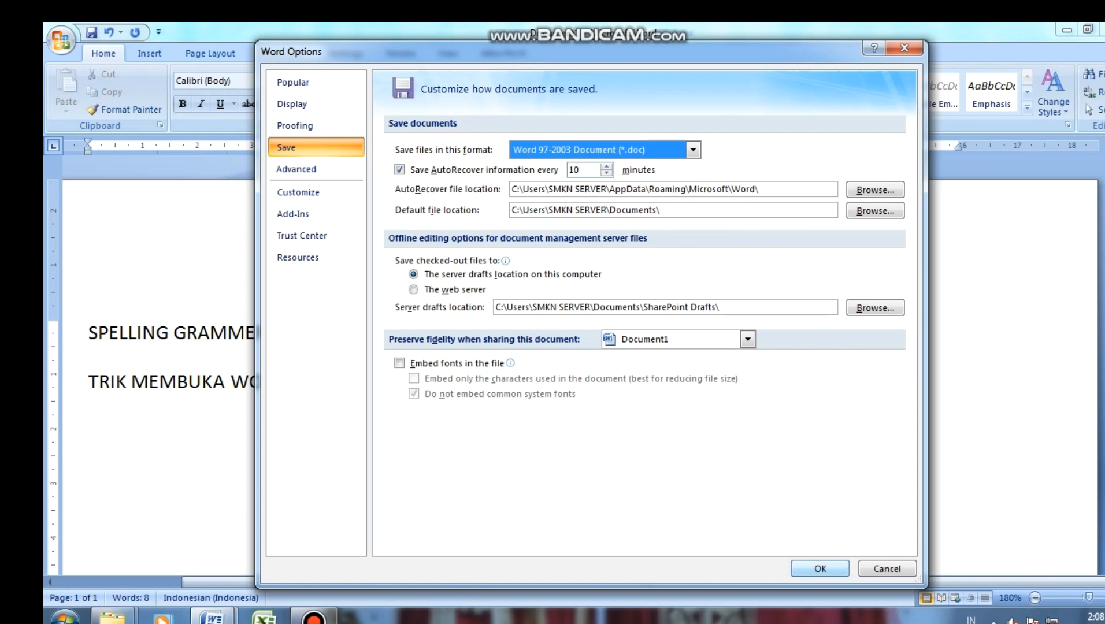
click(820, 569)
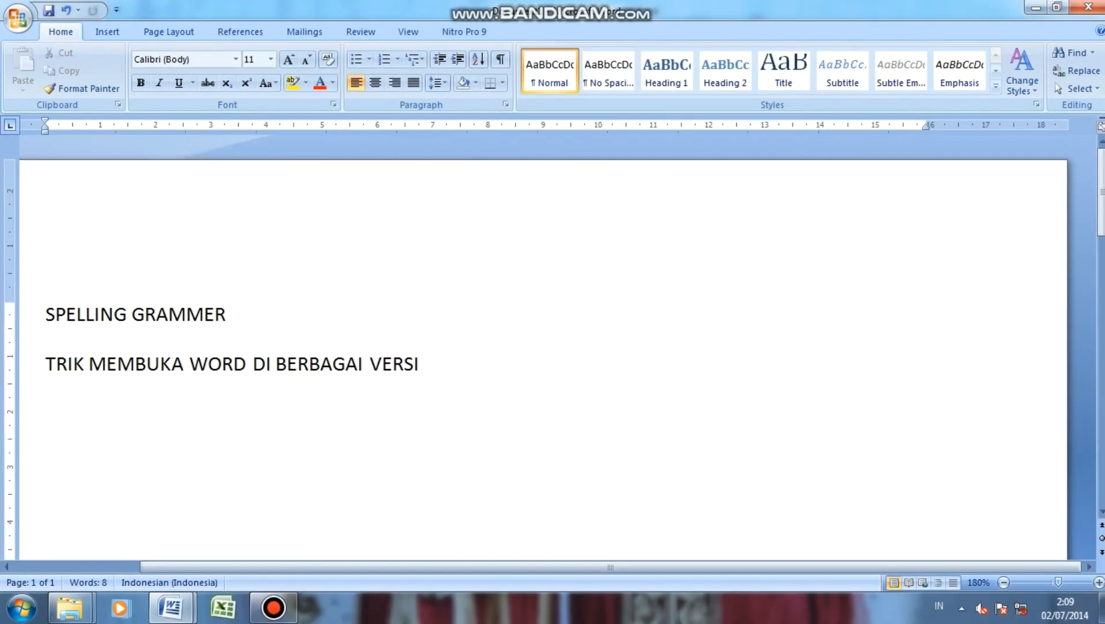
Step: Add a third line reading "MENYIMPAN FILE WORD SECARA OTOMATIS" to the list of topics
text(MENYIMPA)
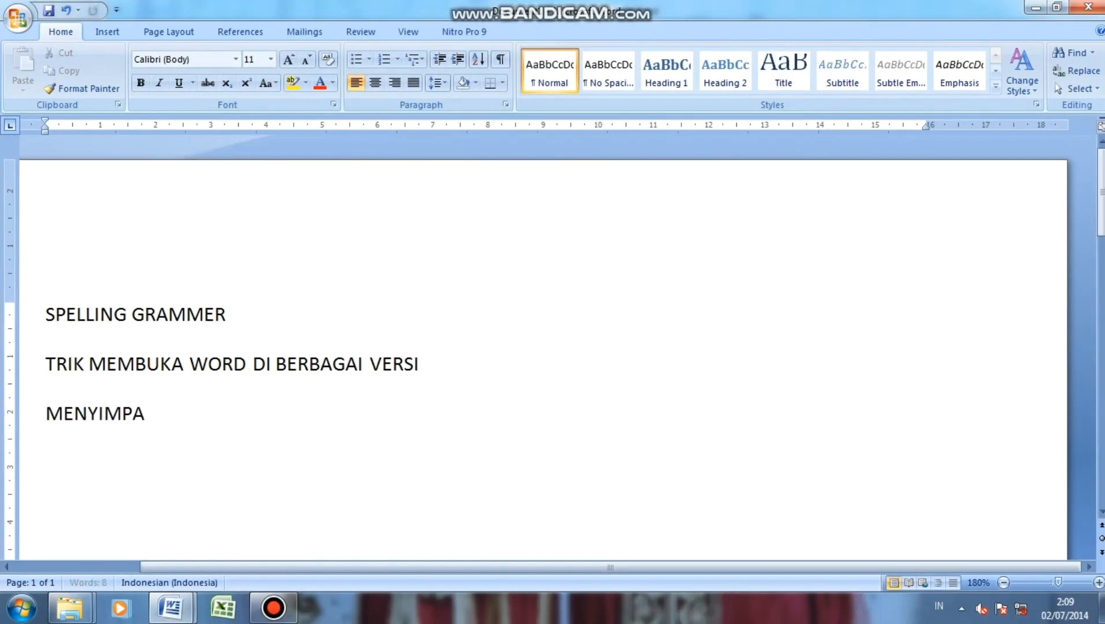
text(N FILE WORD S)
text(ECARA OTOMATI)
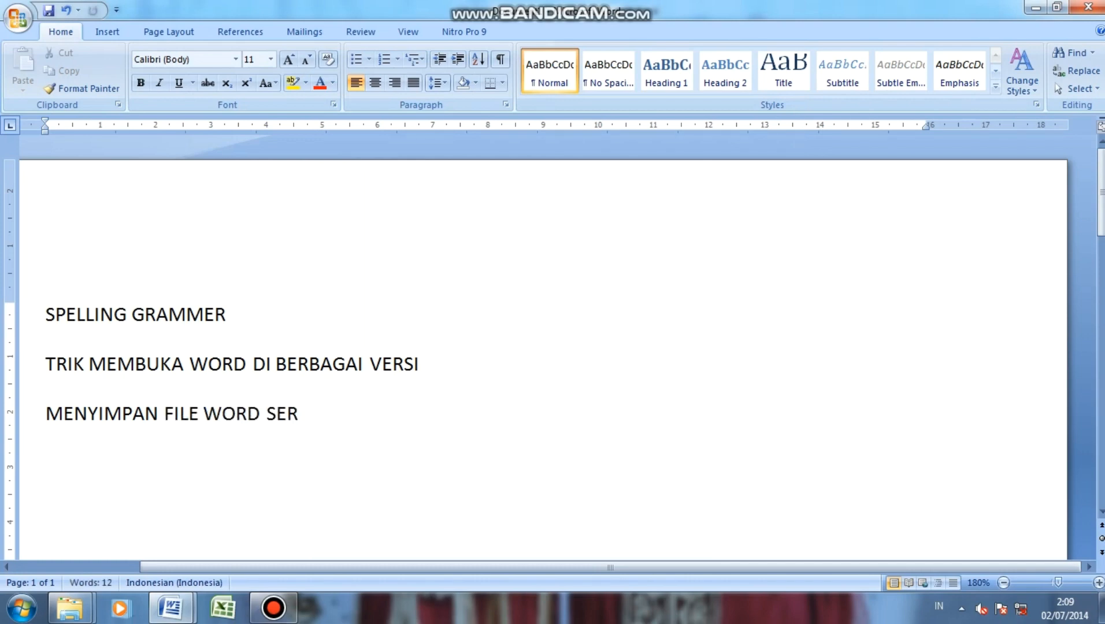
text(S)
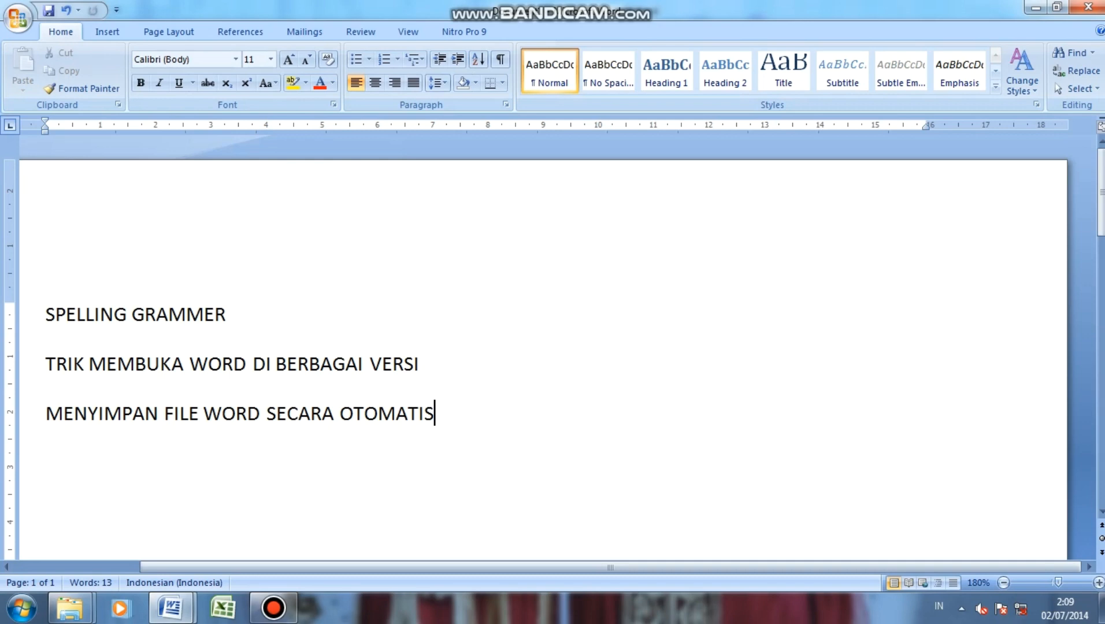
Step: Set the AutoRecover information to save every 5 minutes in the Word options
click(17, 18)
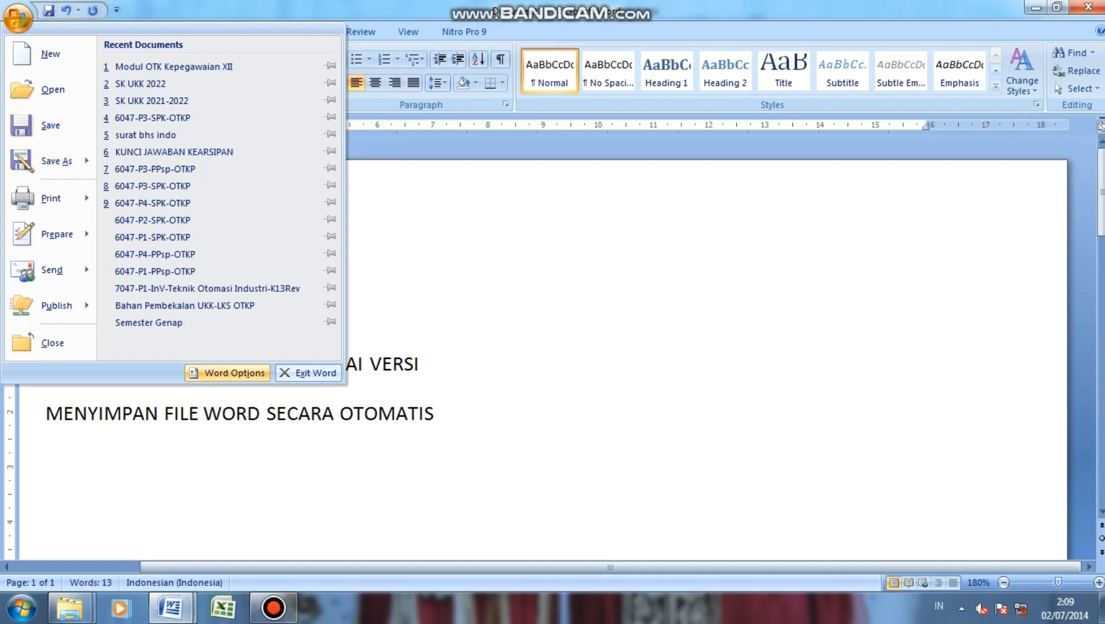
click(226, 373)
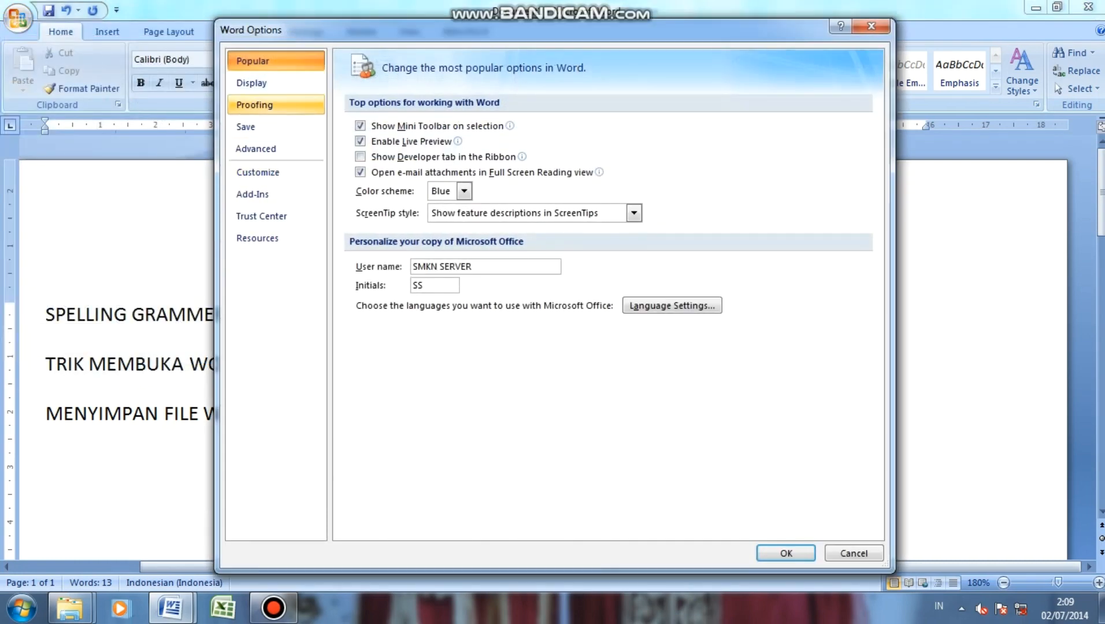
click(276, 127)
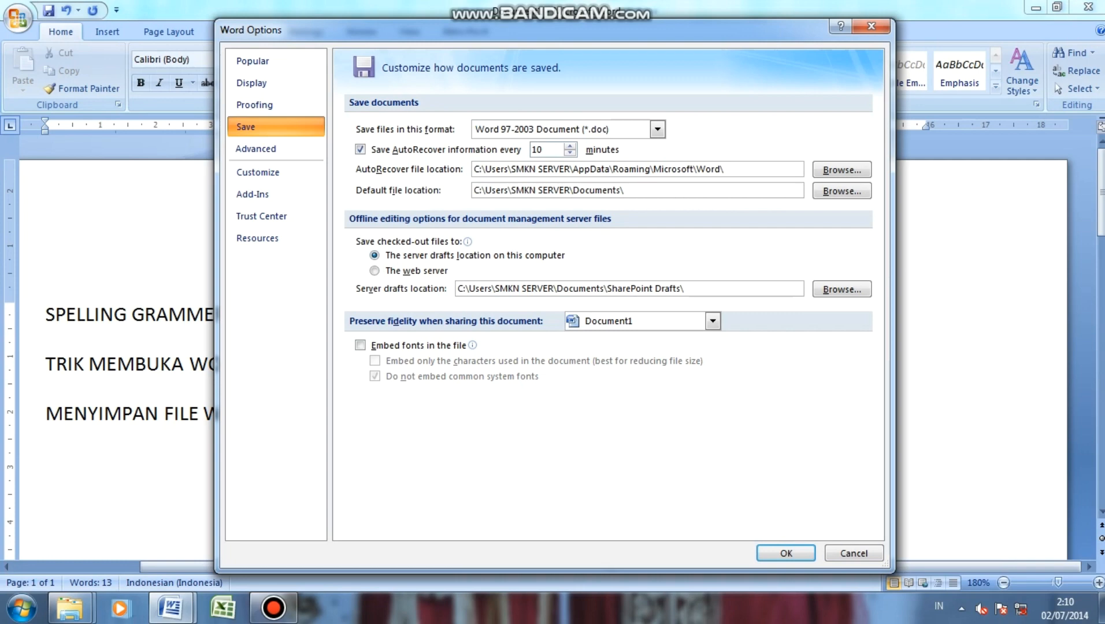
drag(543, 149, 520, 149)
text(5)
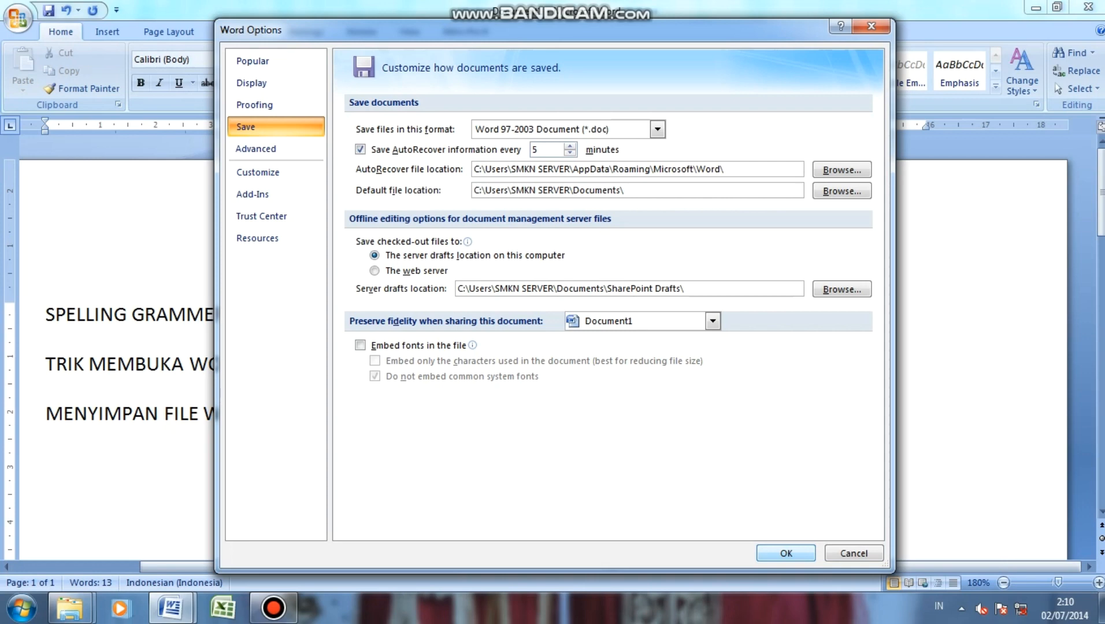
click(785, 553)
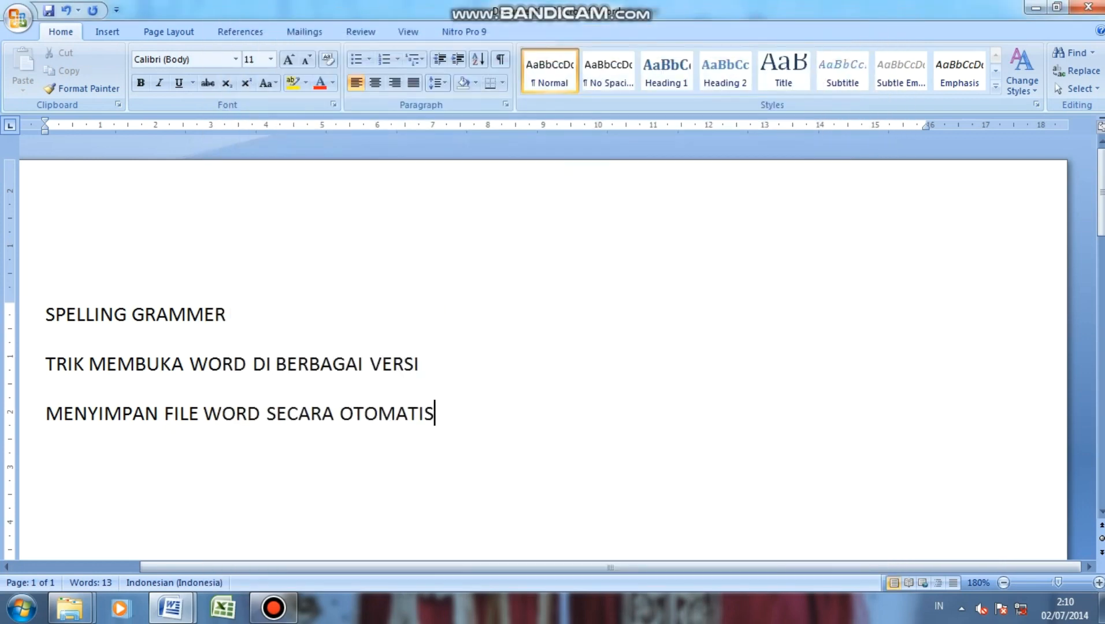
Step: Add a fourth line reading "MEMASUKKAN GAMBAR DI WORD" to the list of topics
key(Return)
text(MEMAS)
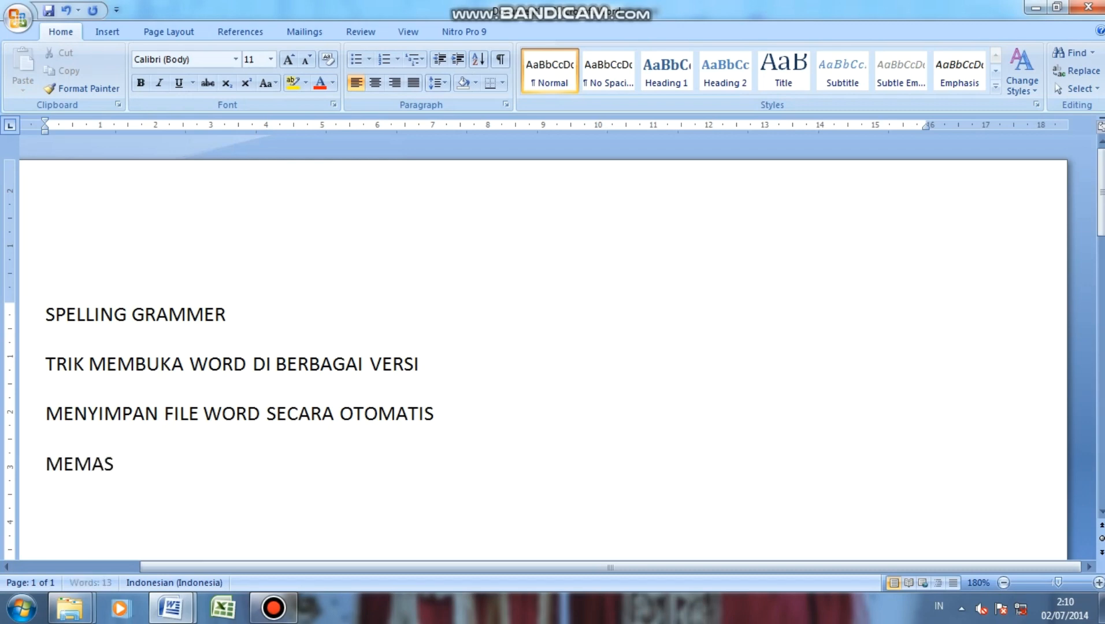
text(UKKAN GAMBAR DI WORD)
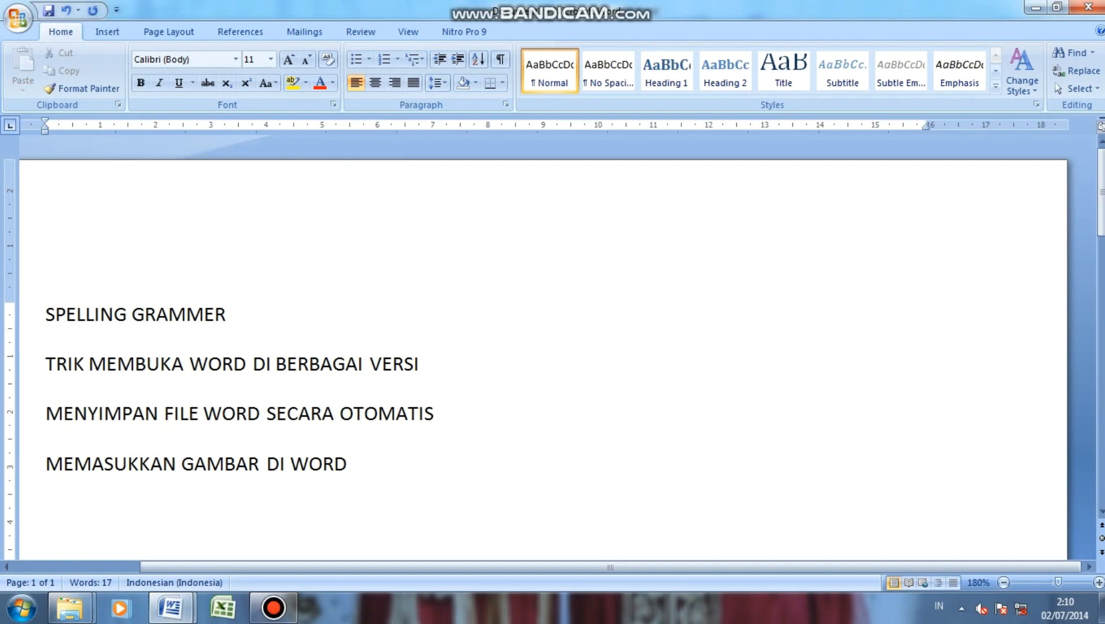
Step: Insert the penguin picture from the Sample Pictures folder after the fourth topic line and delete it again
click(107, 32)
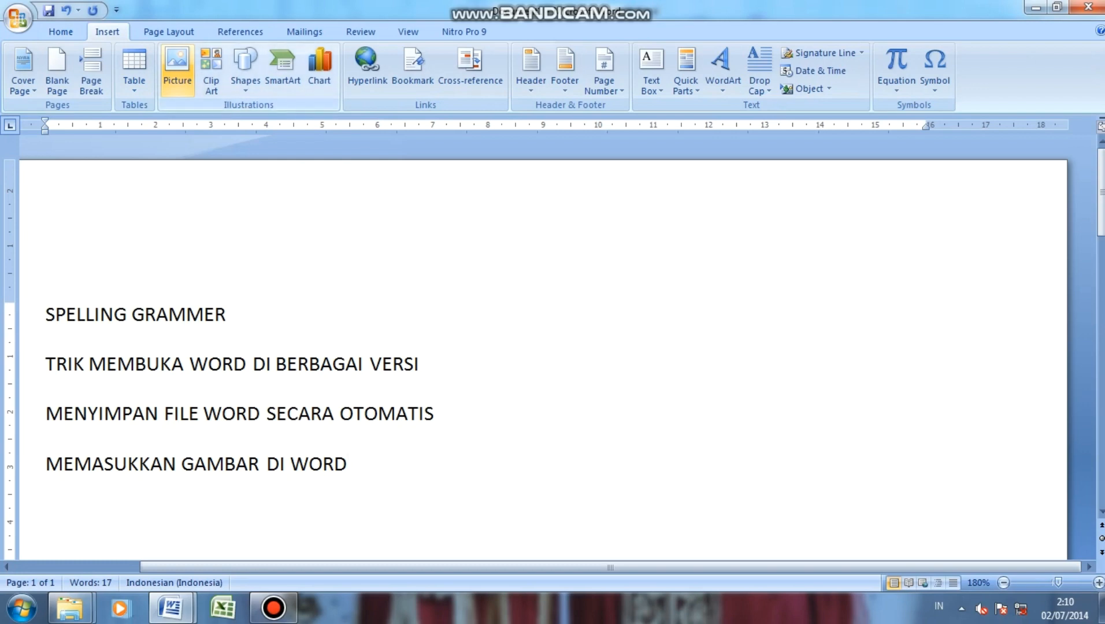
click(177, 70)
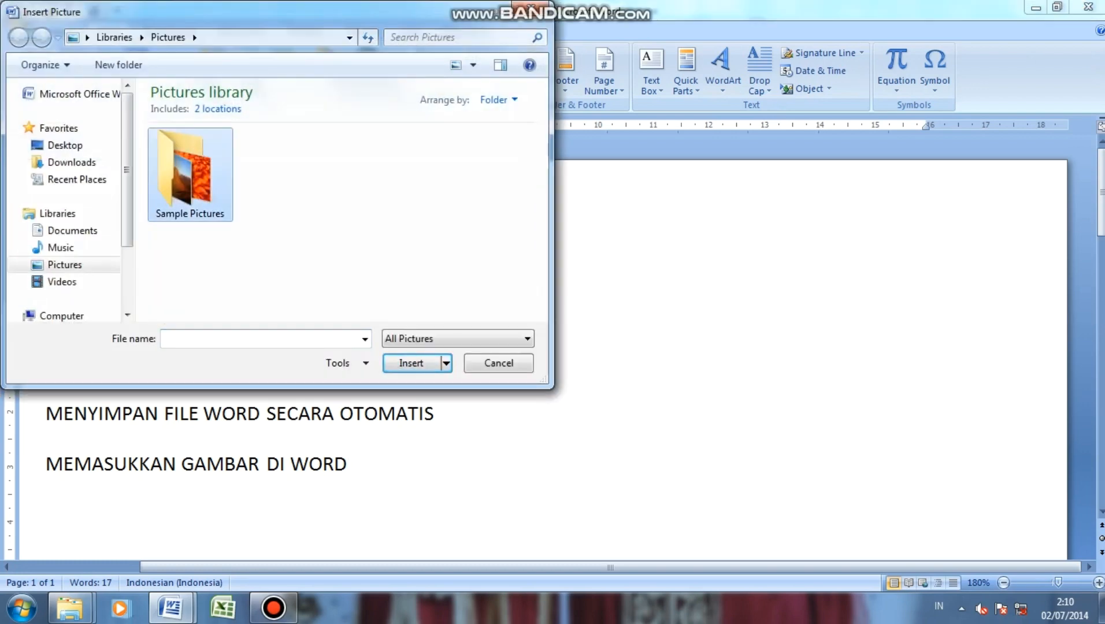
double_click(189, 171)
double_click(389, 234)
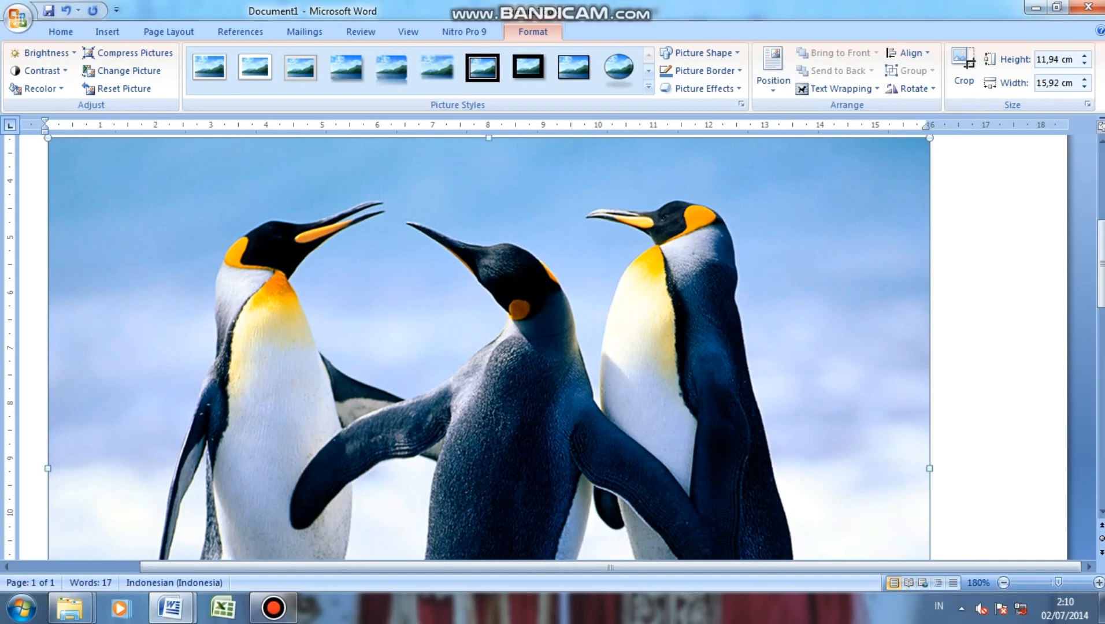
key(Delete)
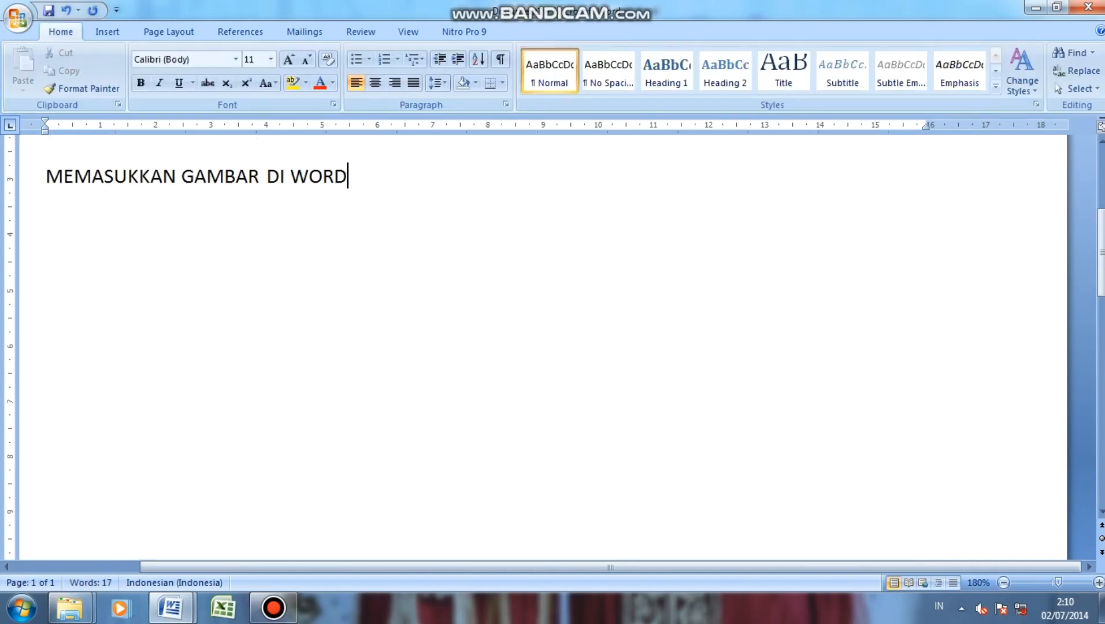
Step: Extend the fourth topic line with the words "AGAR BISA DI GESER"
text(AGAR BISA DI GESER)
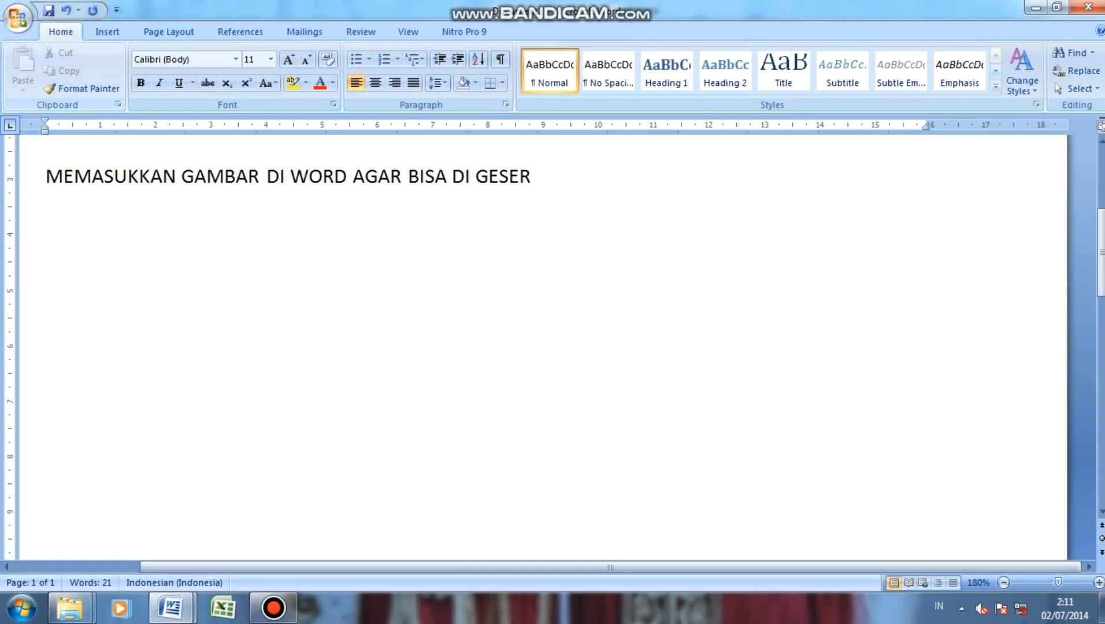
Step: Set pictures to be inserted or pasted "In front of text" in the advanced Word options
click(17, 18)
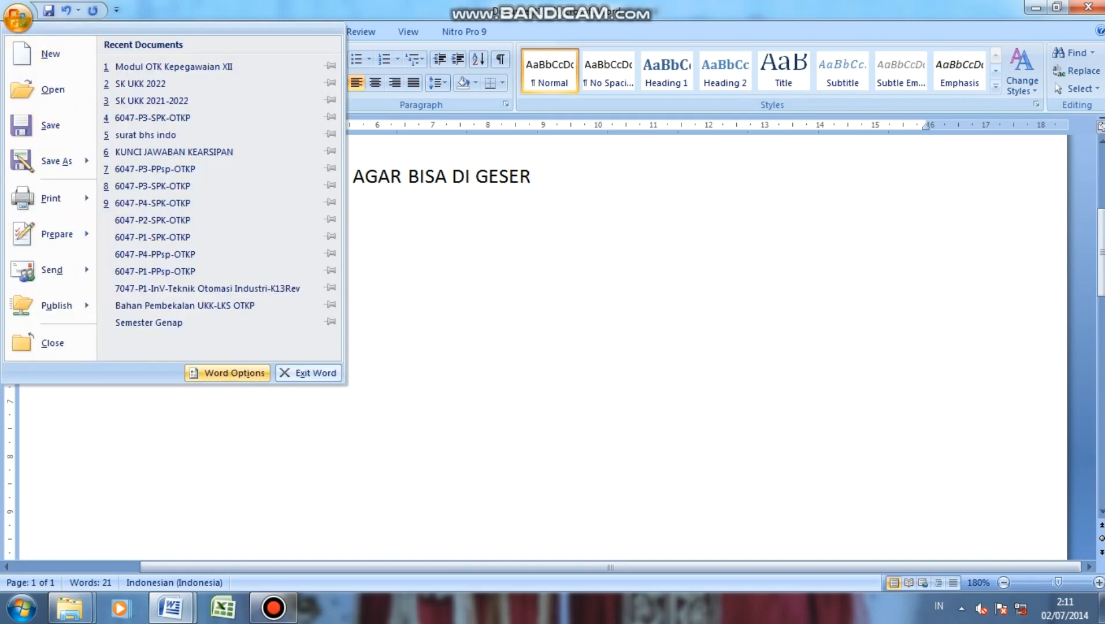
click(227, 373)
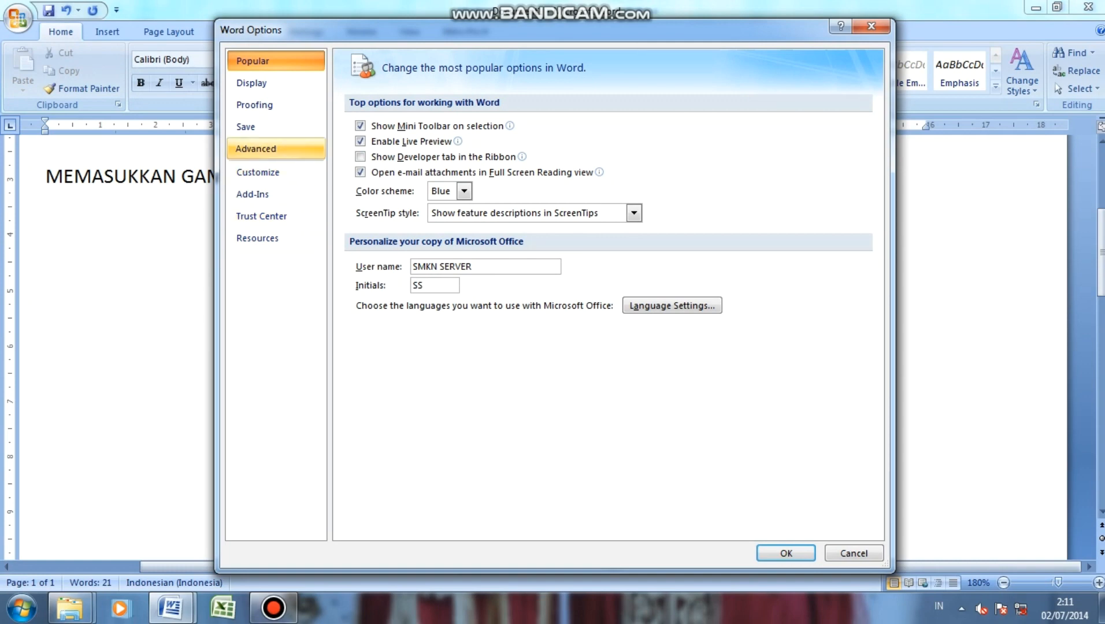
click(256, 149)
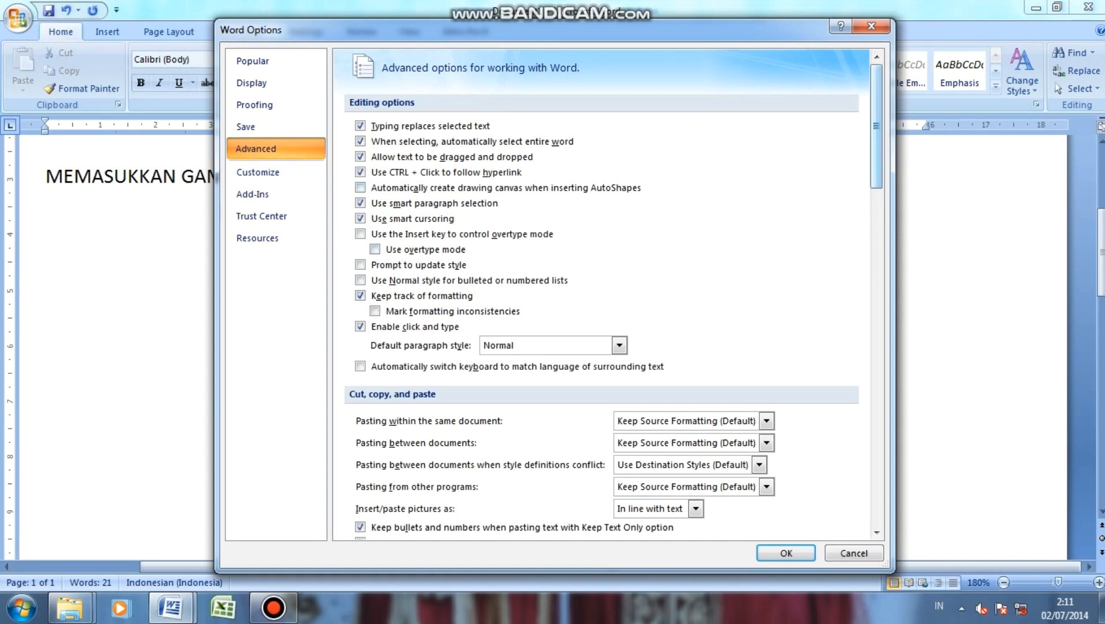
scroll(606, 295, down, 6)
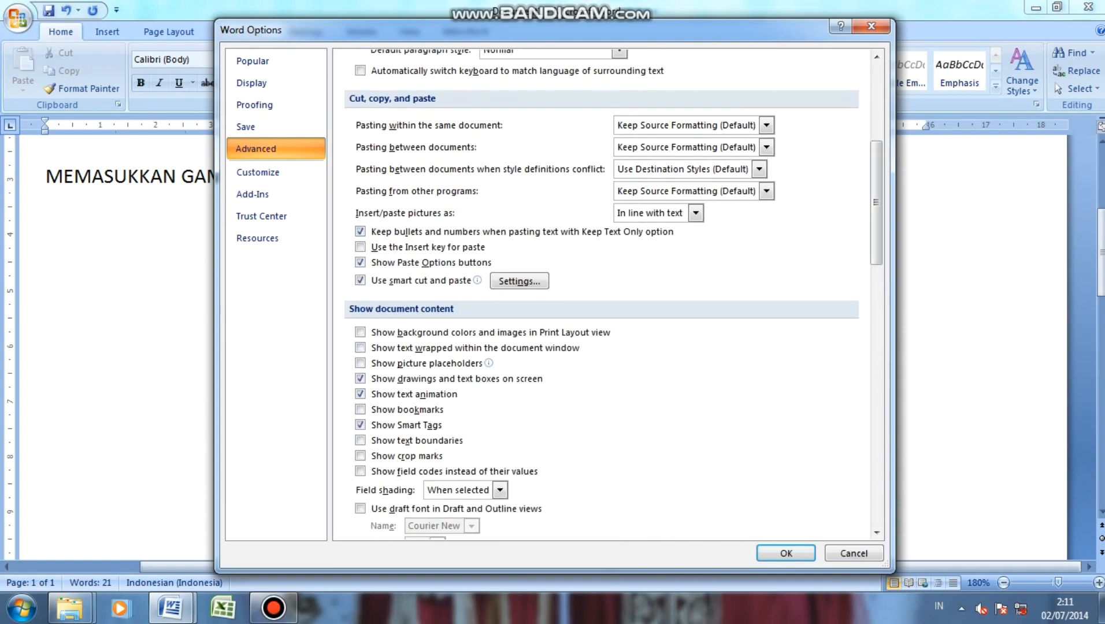
click(696, 213)
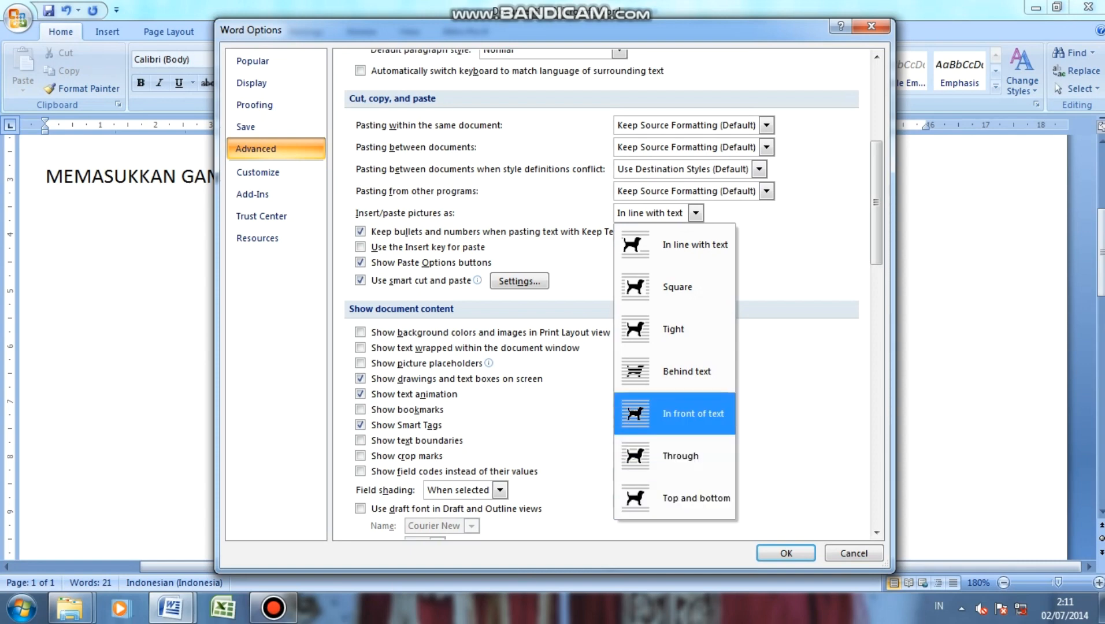
click(675, 414)
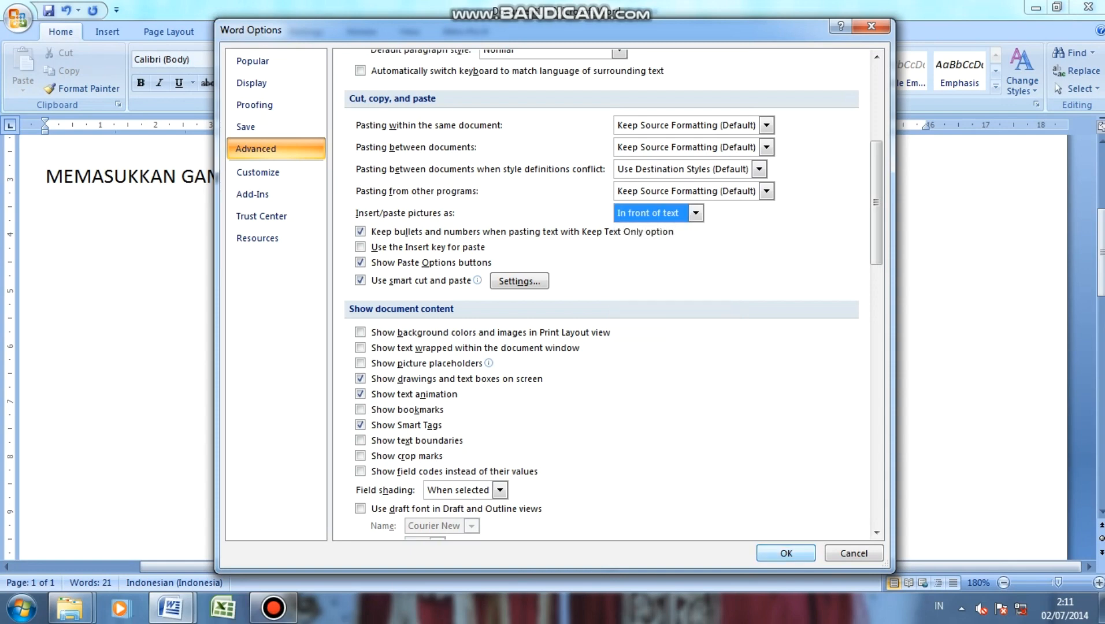
click(785, 553)
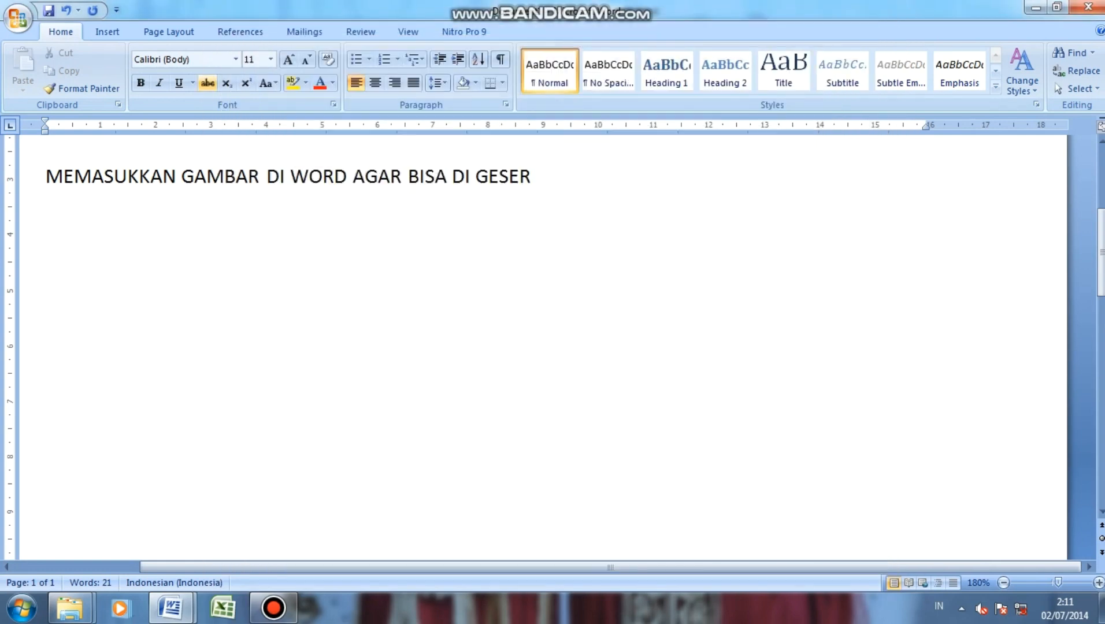
Step: Insert the penguin picture from the sample pictures into the document again
click(108, 32)
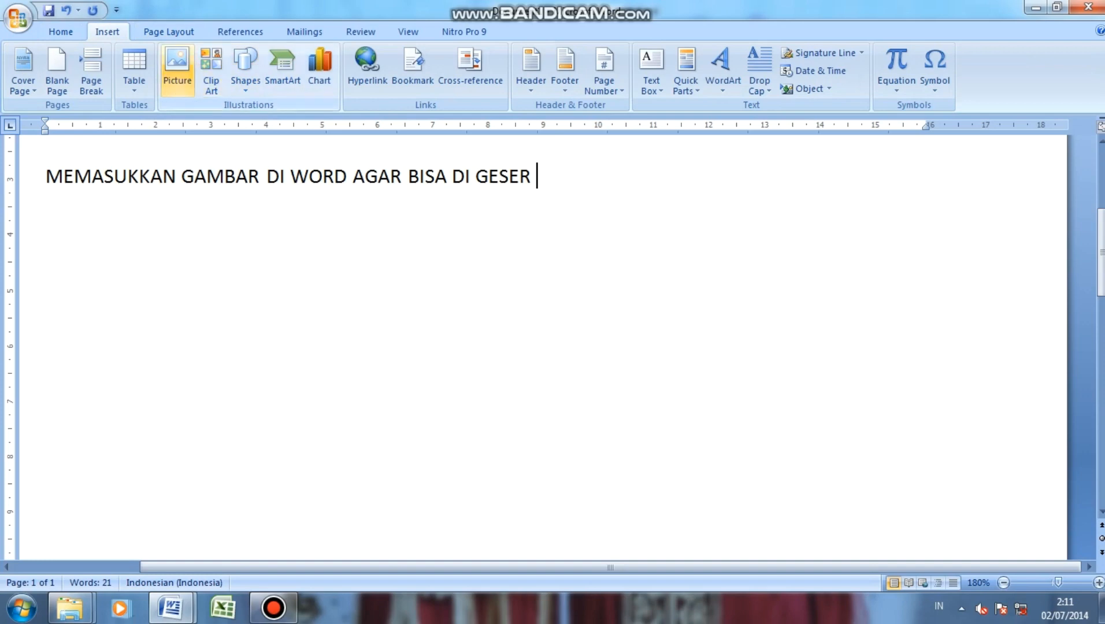
click(177, 69)
double_click(390, 243)
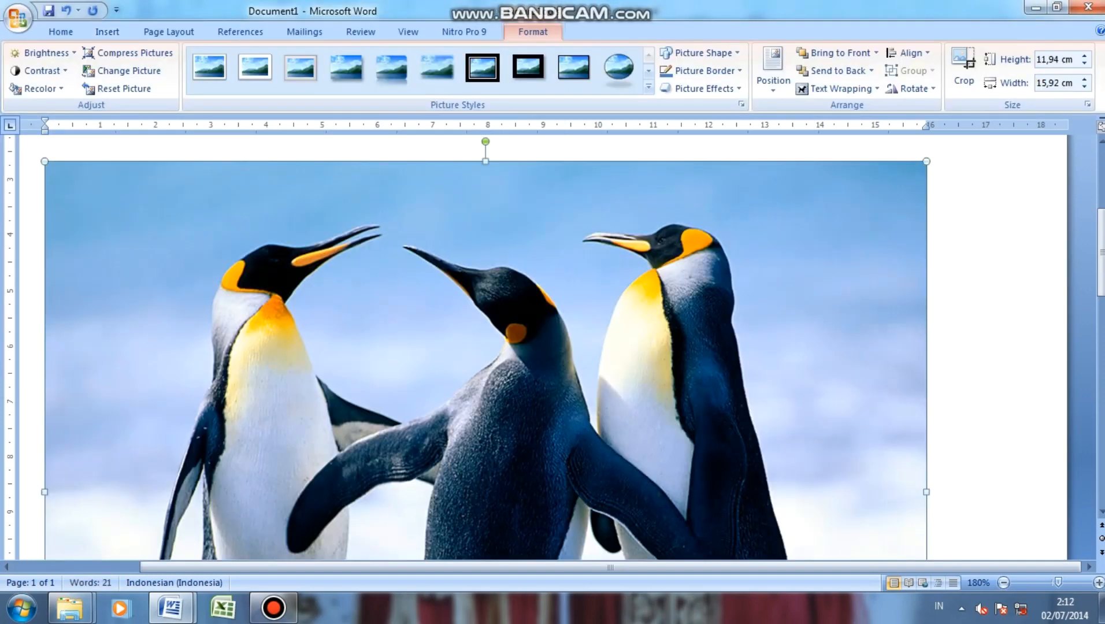
Step: Shrink the penguin picture to about 8.25 by 10.97 cm and move it freely to just below the fourth topic line
drag(496, 347, 472, 413)
drag(884, 228, 646, 407)
scroll(646, 406, down, 3)
scroll(405, 376, up, 1)
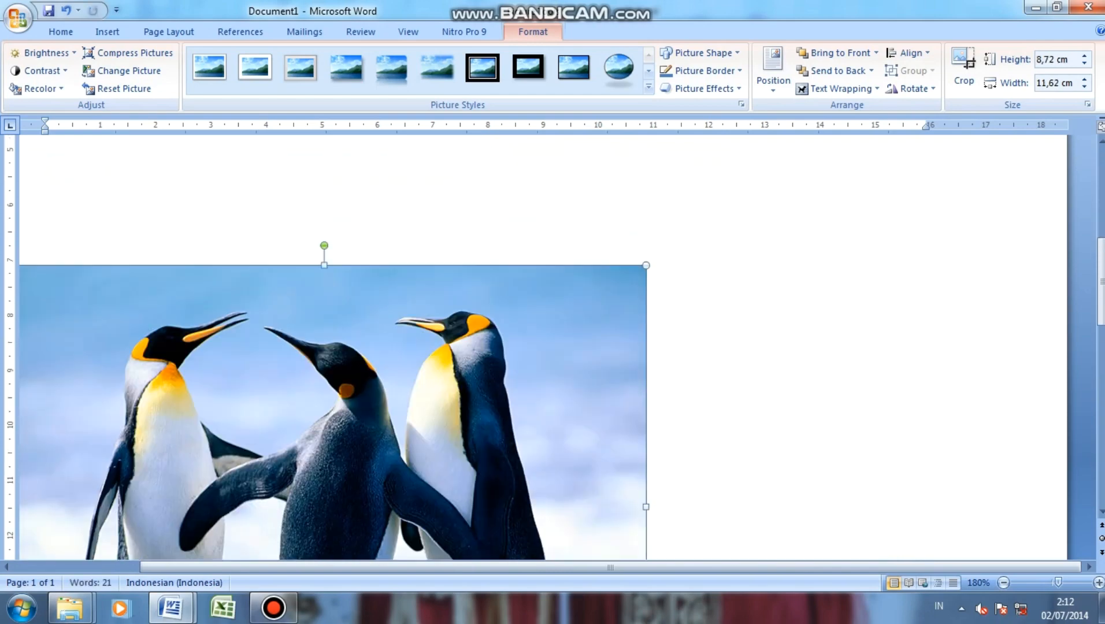
drag(347, 393, 582, 358)
scroll(582, 358, up, 3)
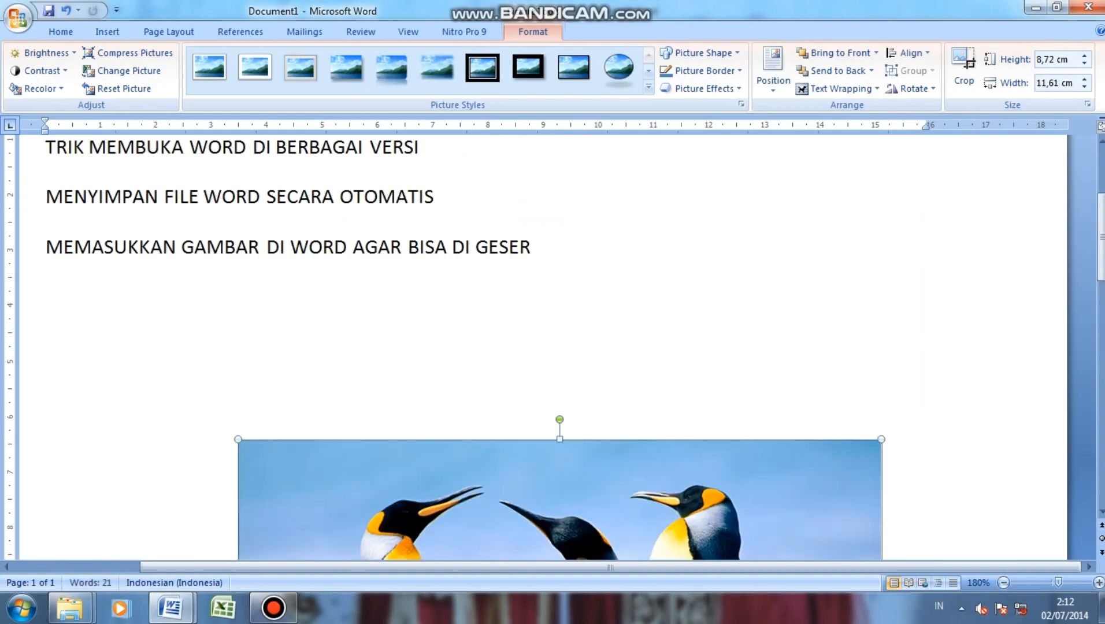
drag(882, 440, 845, 466)
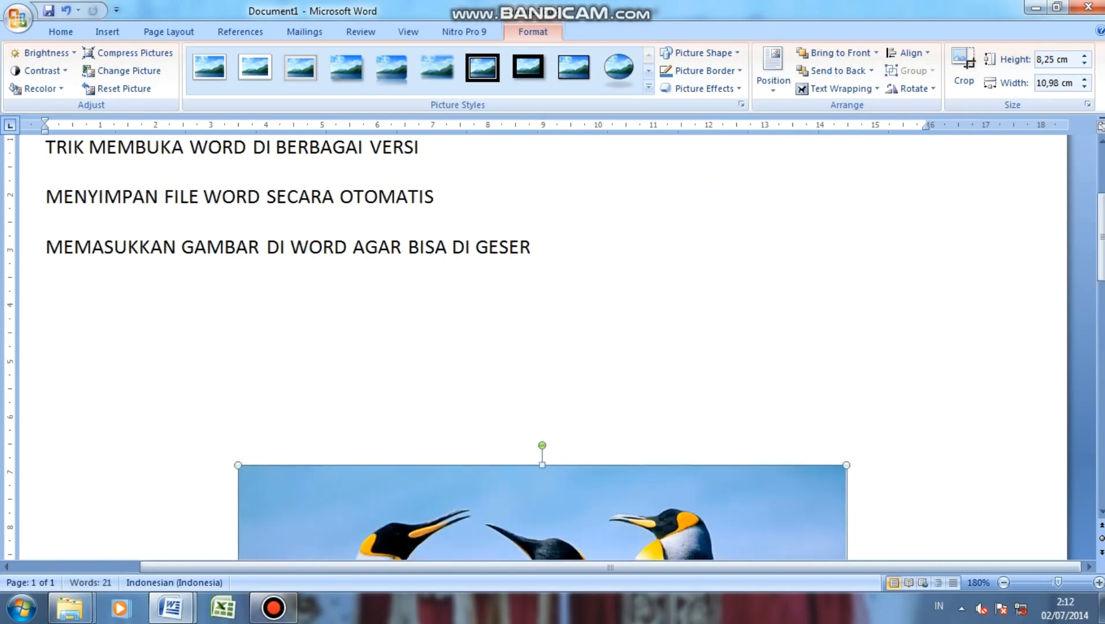
drag(636, 520, 635, 260)
drag(488, 428, 435, 435)
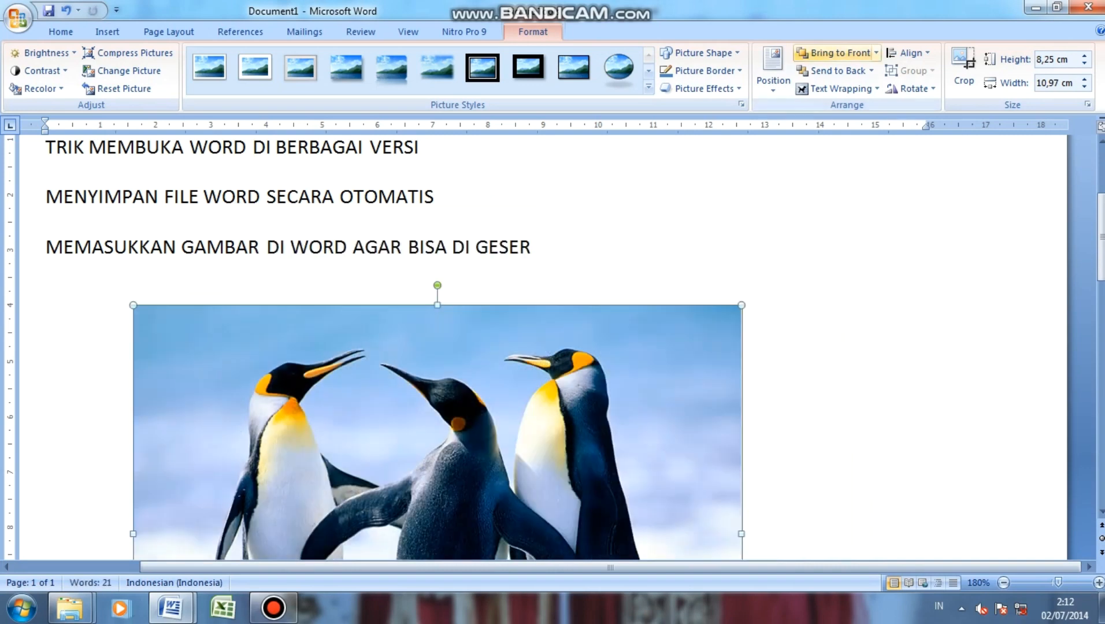
Step: Remove the penguin picture and add a fifth topic line reading "BORDERING TEKS"
text(BORDERIN)
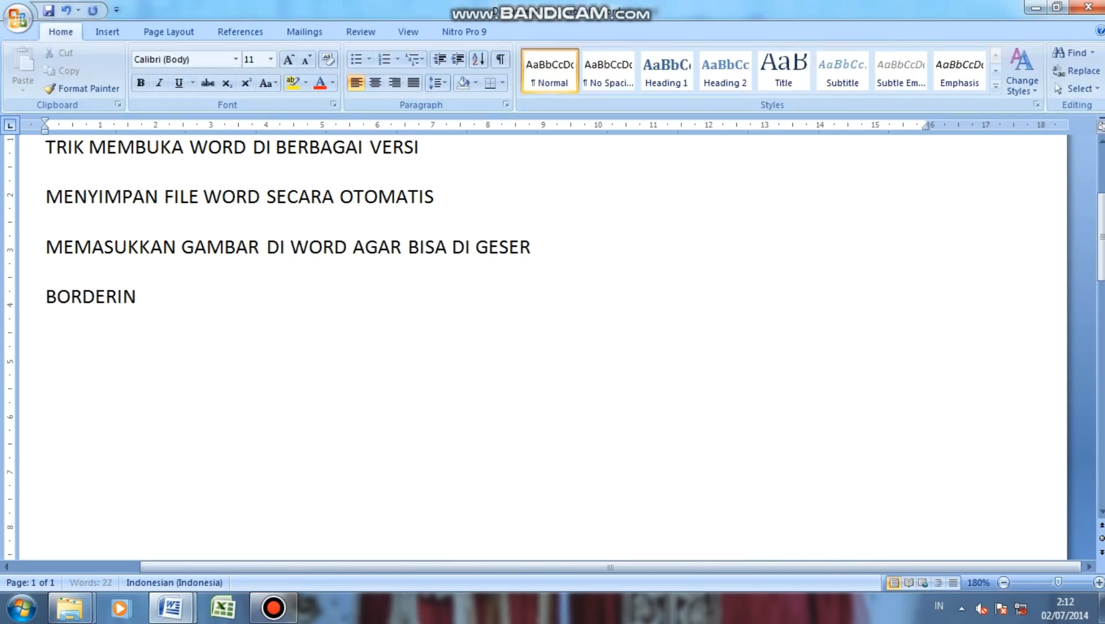
text(G TEKX)
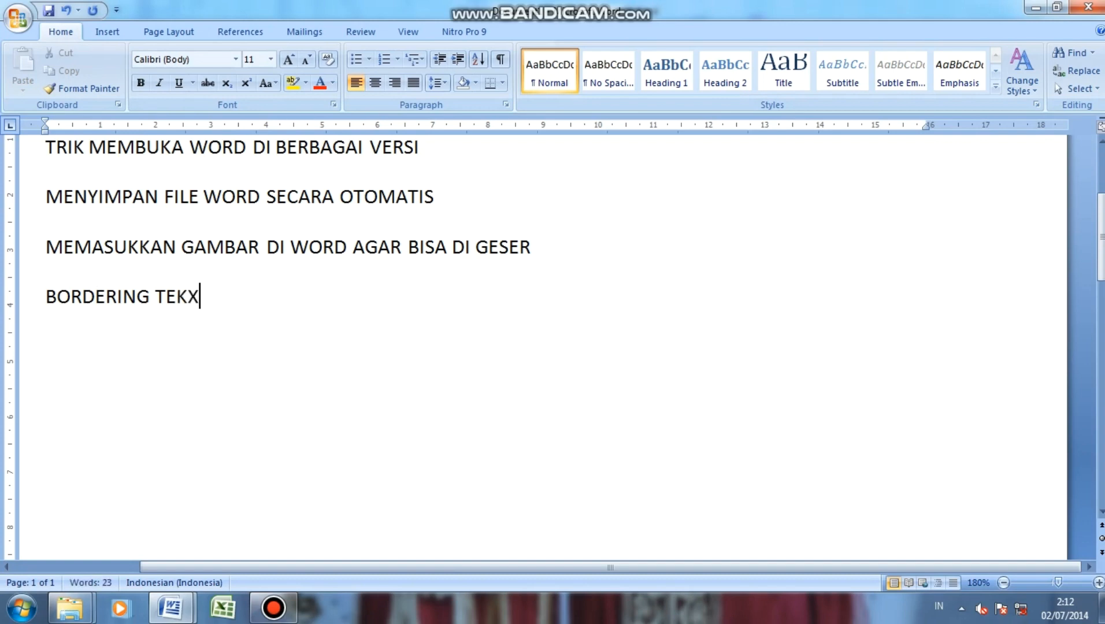
key(BackSpace)
text(S)
Step: Turn on "Show text boundaries" for the document content in the advanced Word options
scroll(543, 347, up, 3)
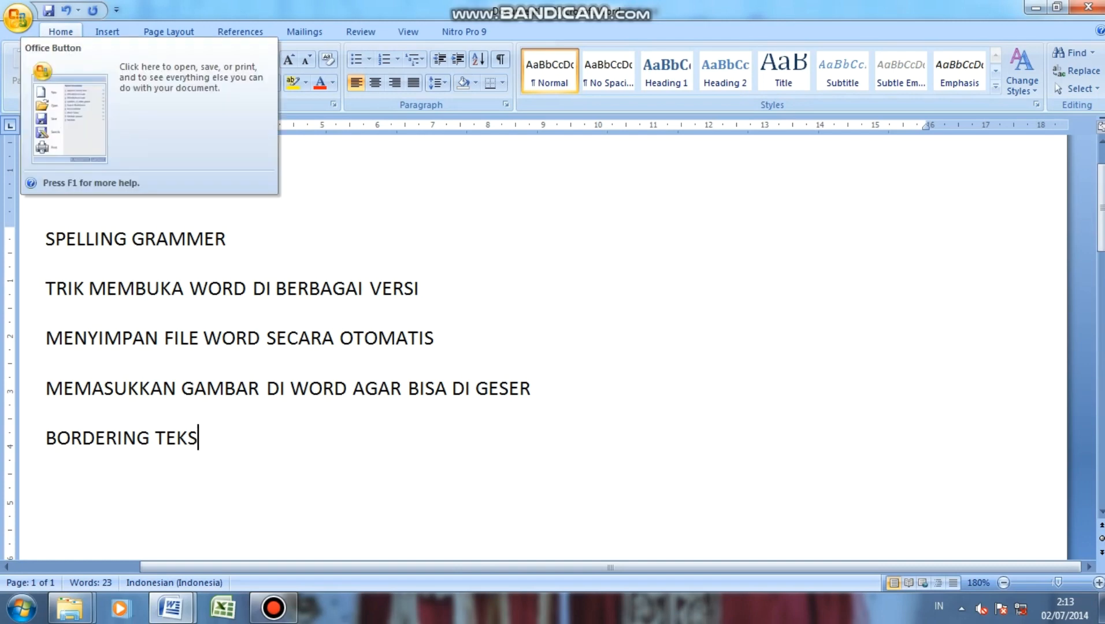
click(17, 17)
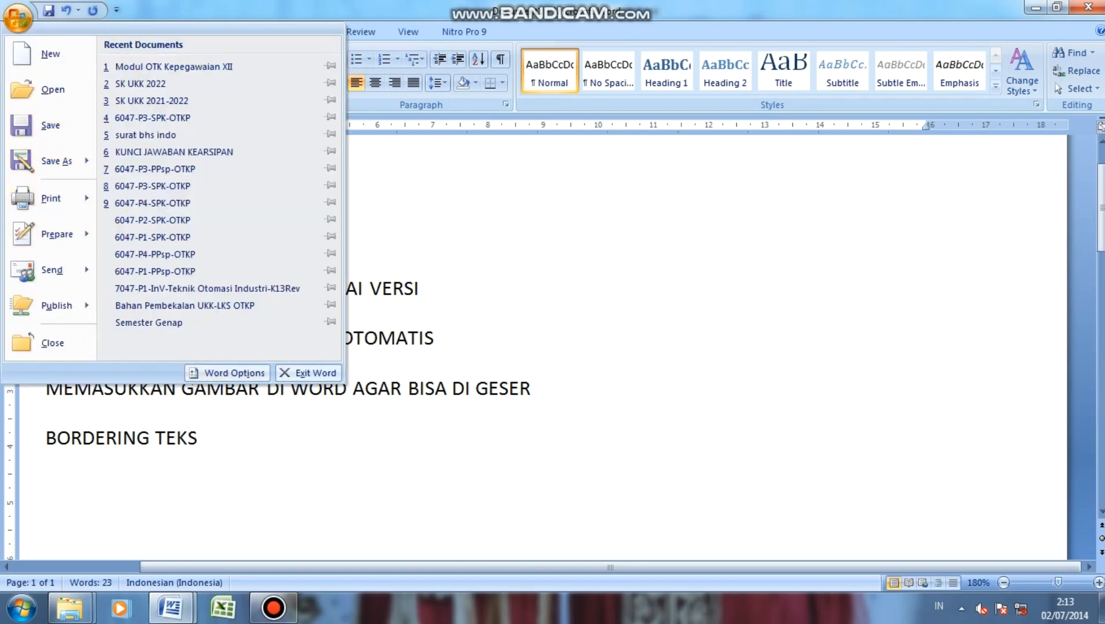
click(229, 372)
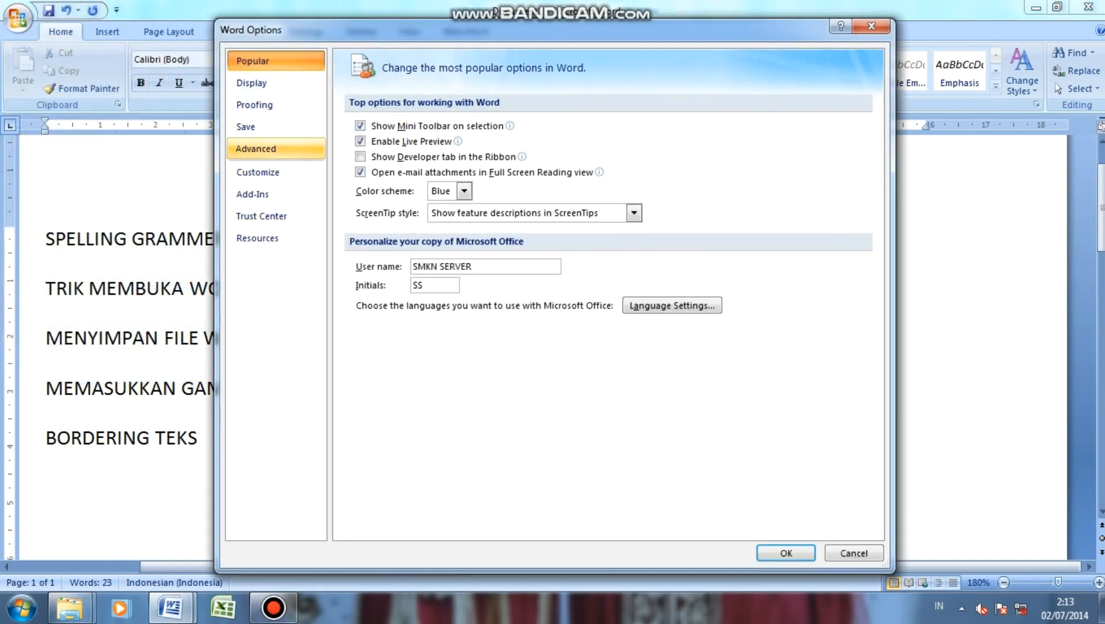
click(256, 148)
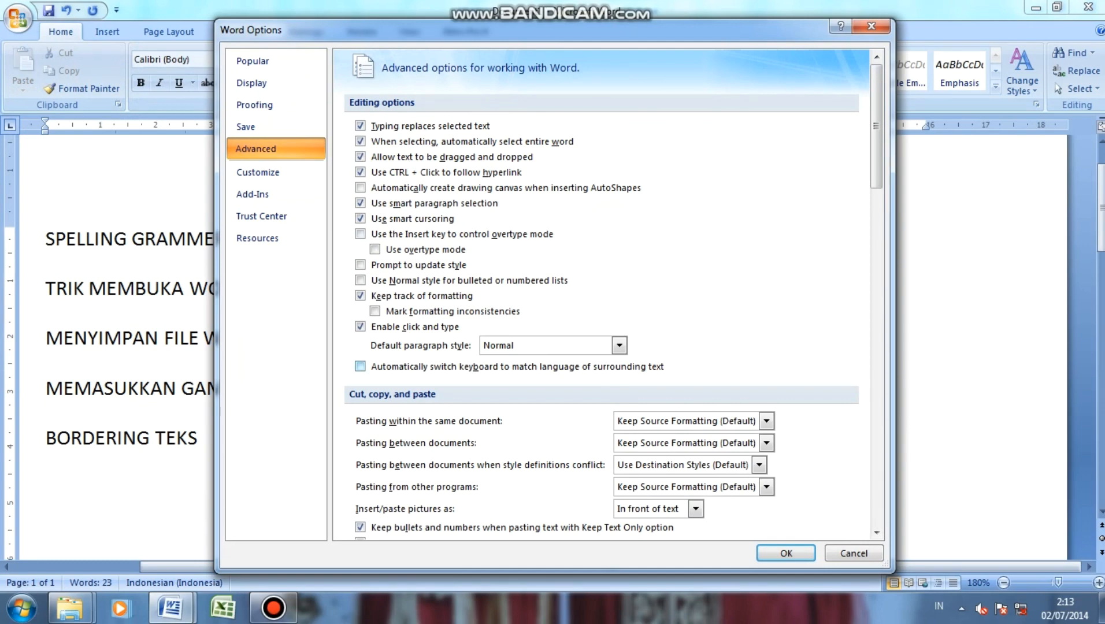
scroll(360, 366, down, 3)
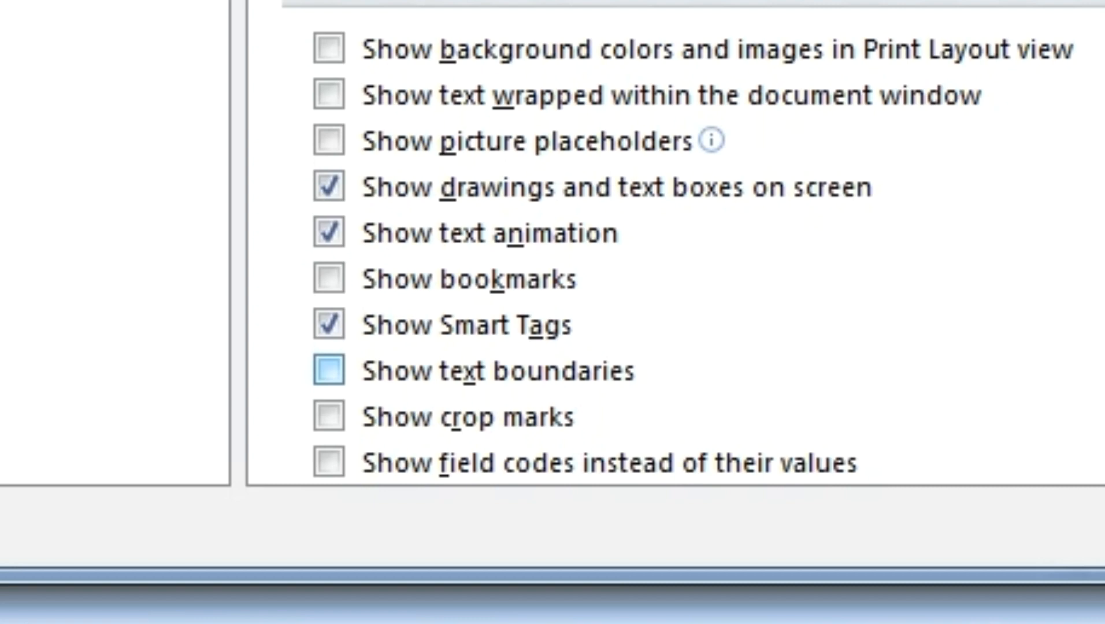
click(329, 370)
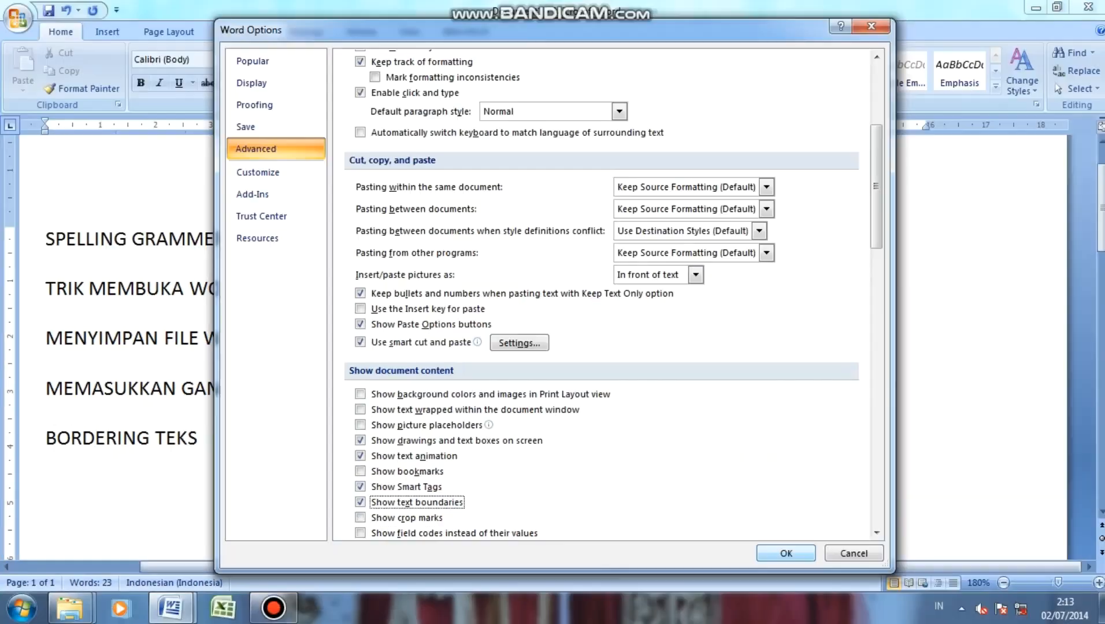
click(908, 563)
Step: Examine the text boundaries over the whole page at 50% zoom and return the zoom to 100%
scroll(486, 347, down, 10)
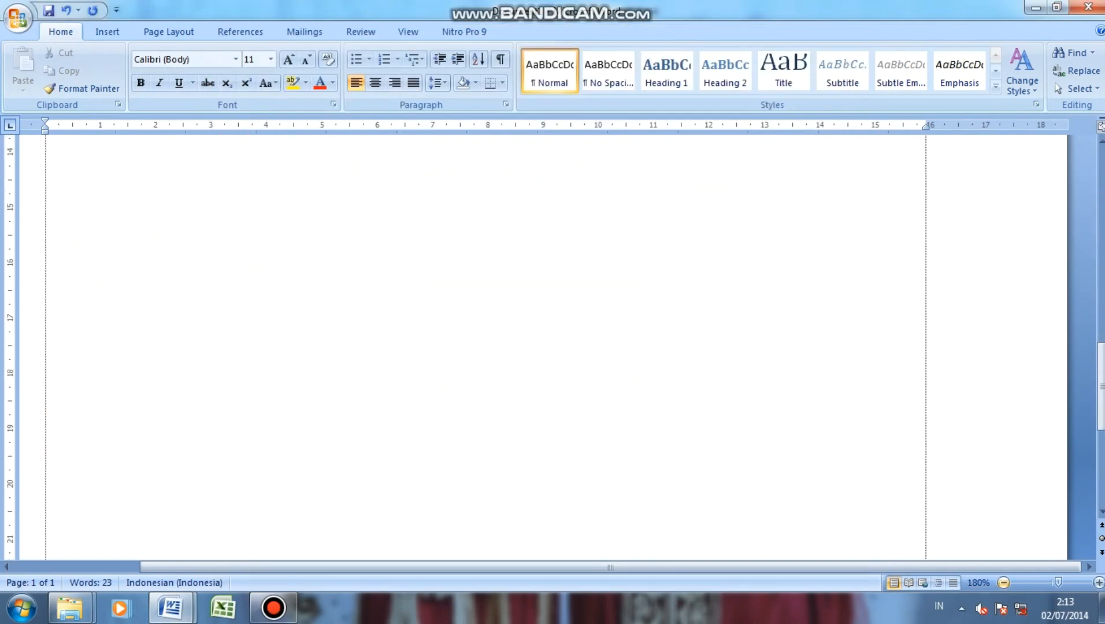
click(1003, 583)
click(1004, 583)
click(1004, 582)
click(1003, 583)
click(1003, 583)
click(1004, 583)
scroll(555, 347, down, 15)
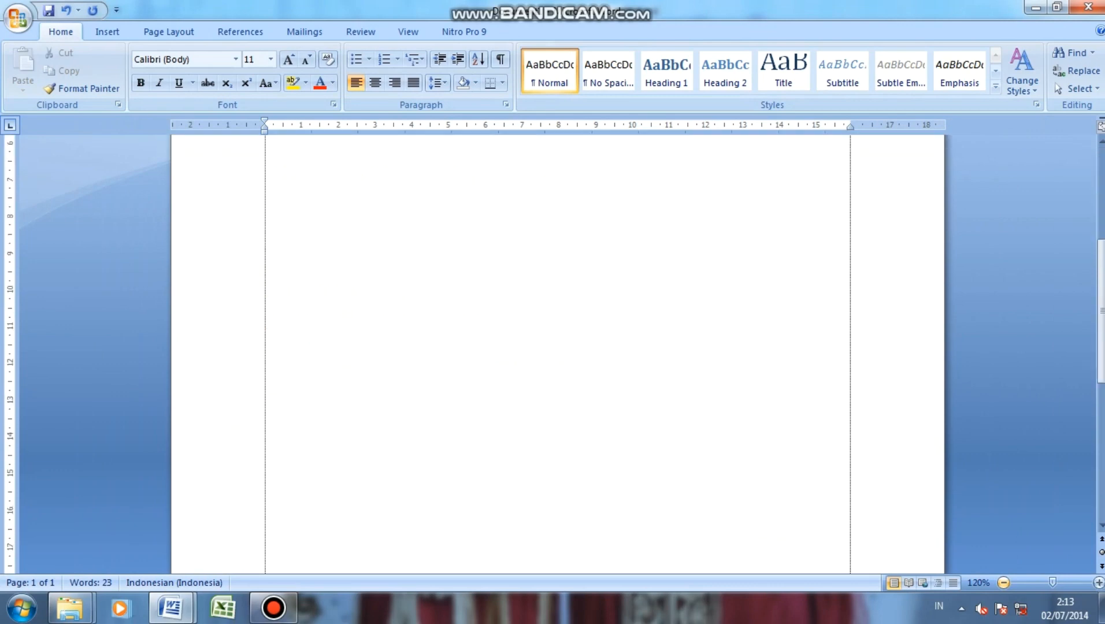
click(1004, 583)
click(1004, 583)
click(1004, 583)
click(1004, 583)
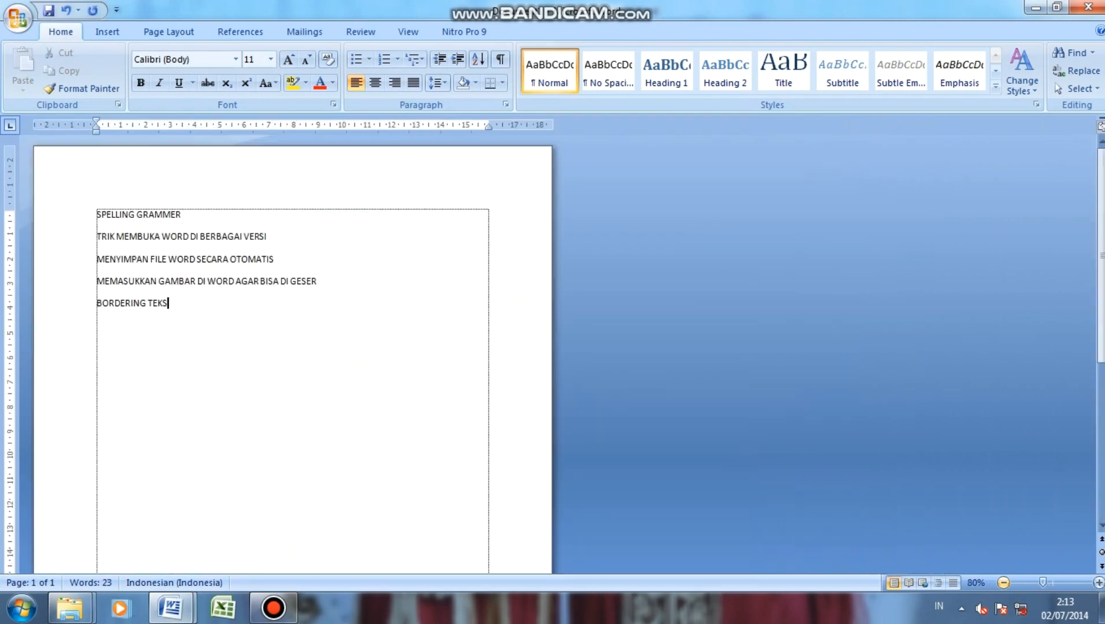
click(1004, 582)
click(1003, 582)
click(1004, 582)
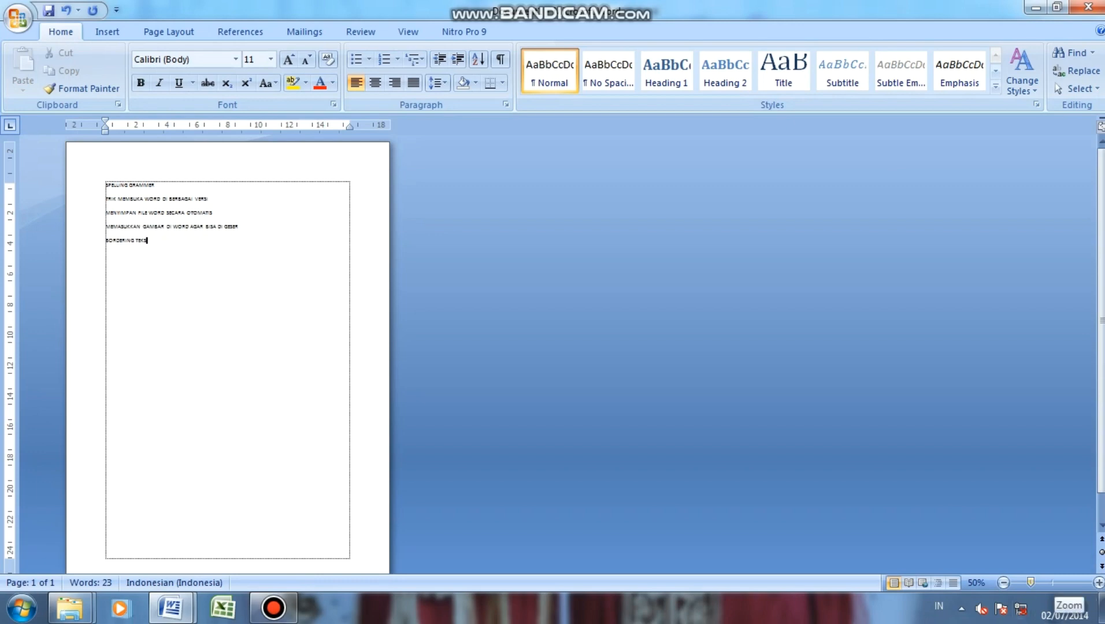
mouse_move(1030, 582)
mouse_down()
mouse_move(1064, 583)
mouse_move(1051, 582)
mouse_up()
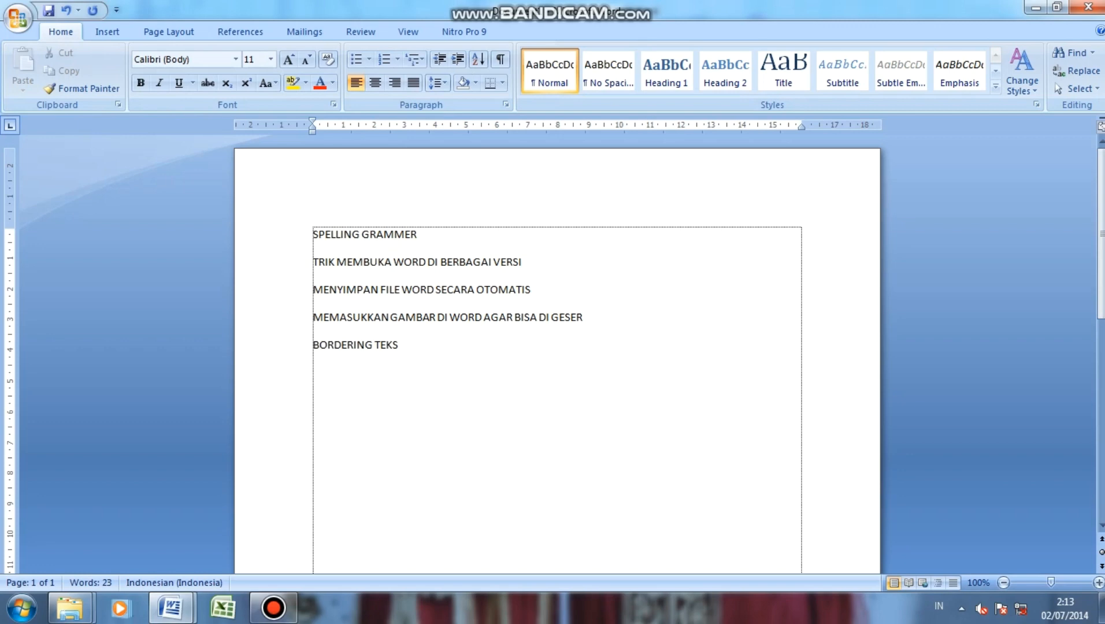
Step: Append "(BATASAN TEKSNYA)" to the "BORDERING TEKS" line
text((BATASAN TEKSNY)
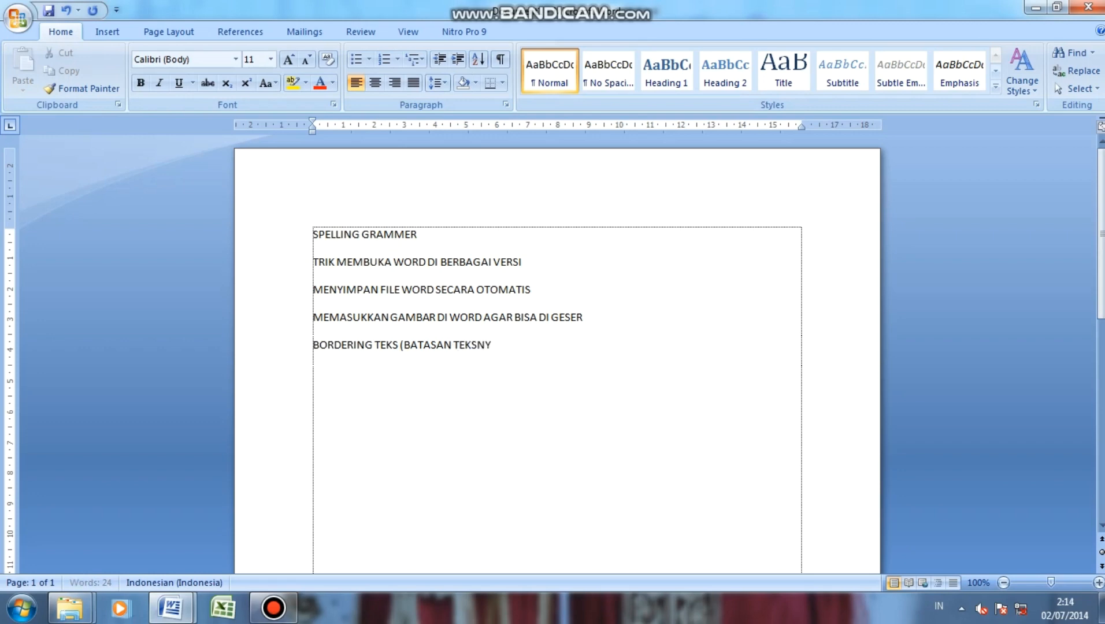
text(A0)
key(BackSpace)
text())
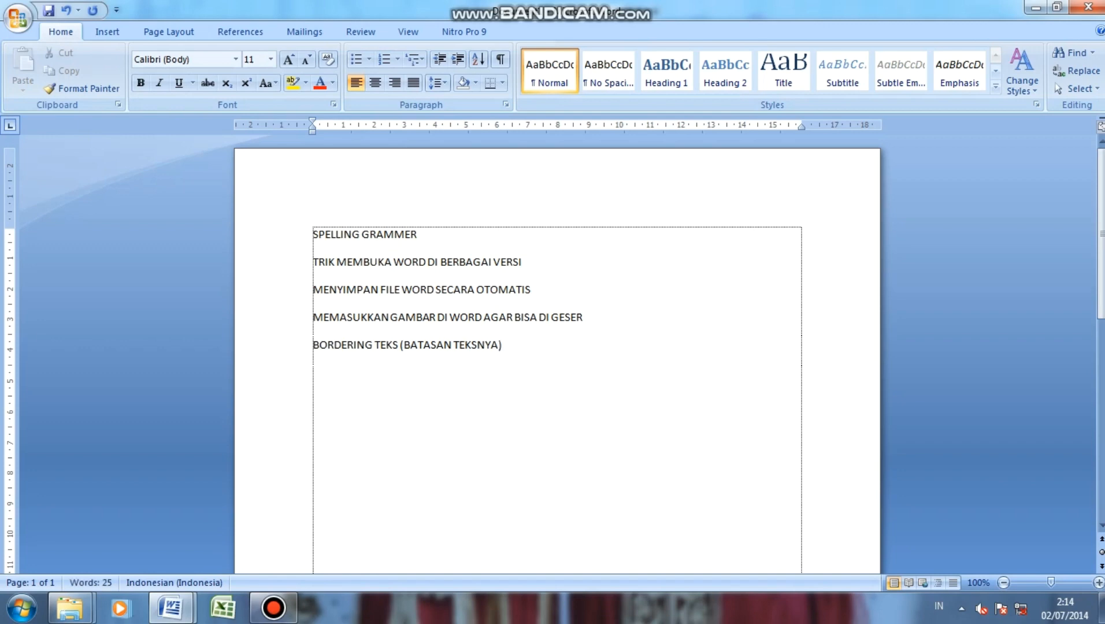